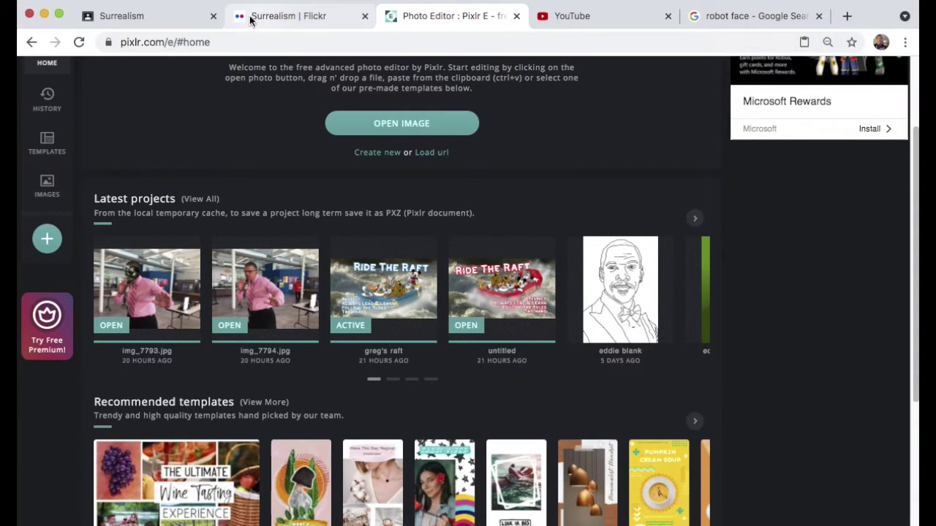
# Open IMG_7793.JPG in the photo editor at its original size of 3264 x 2448 px
pyautogui.scroll(3, 265, 150)
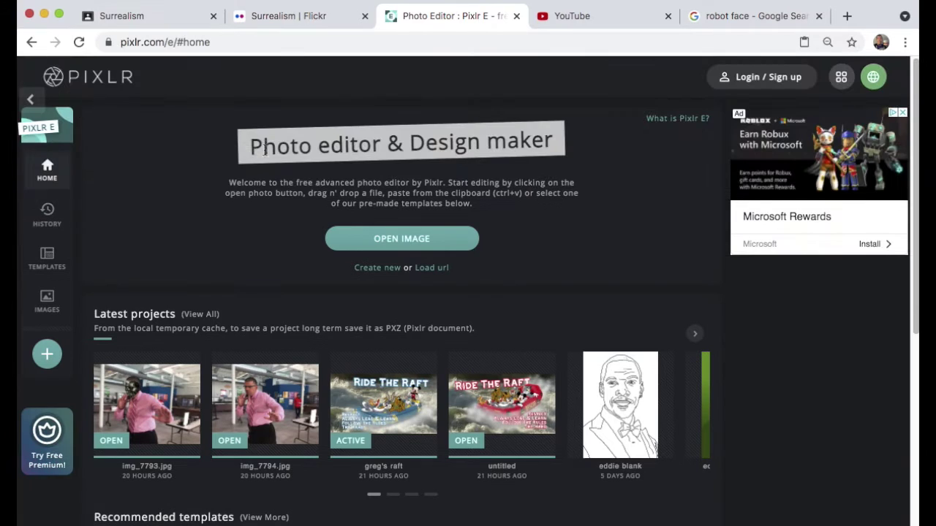
pyautogui.click(400, 242)
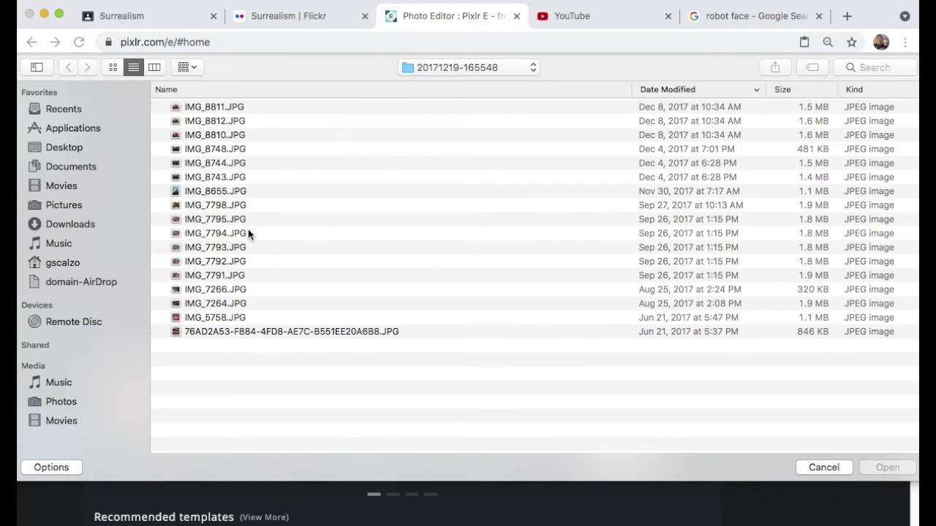
pyautogui.click(205, 249)
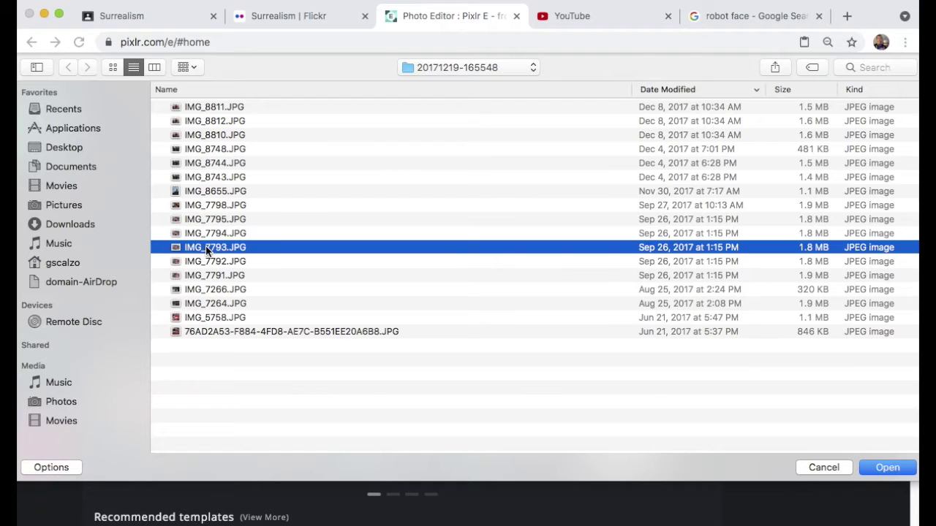
pyautogui.click(891, 468)
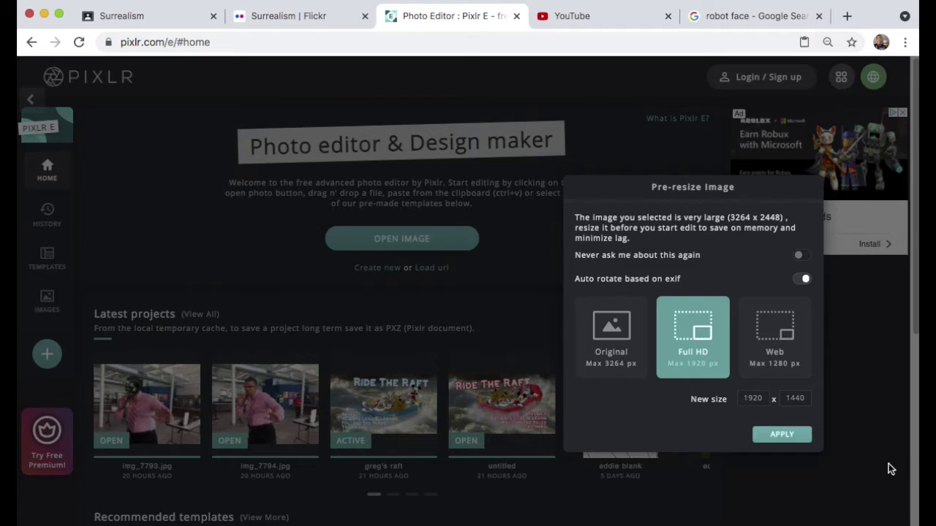
pyautogui.click(589, 341)
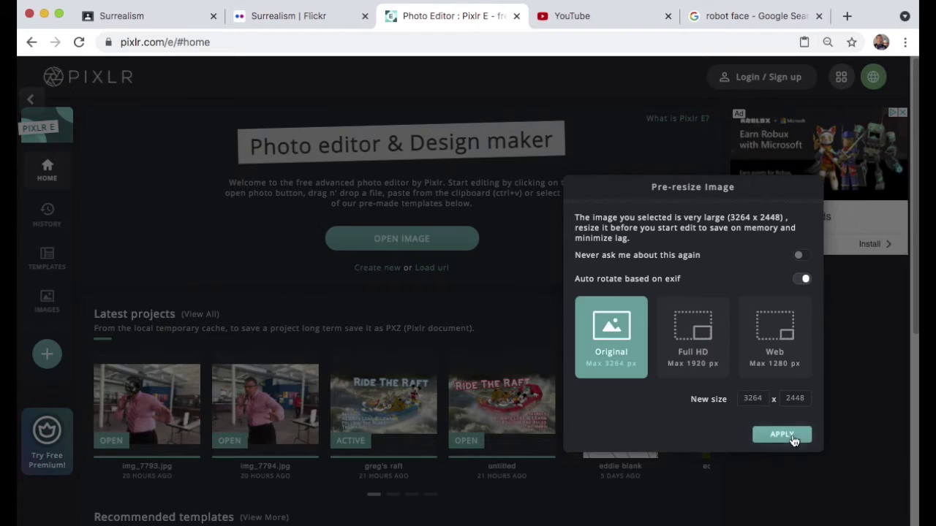
pyautogui.click(781, 435)
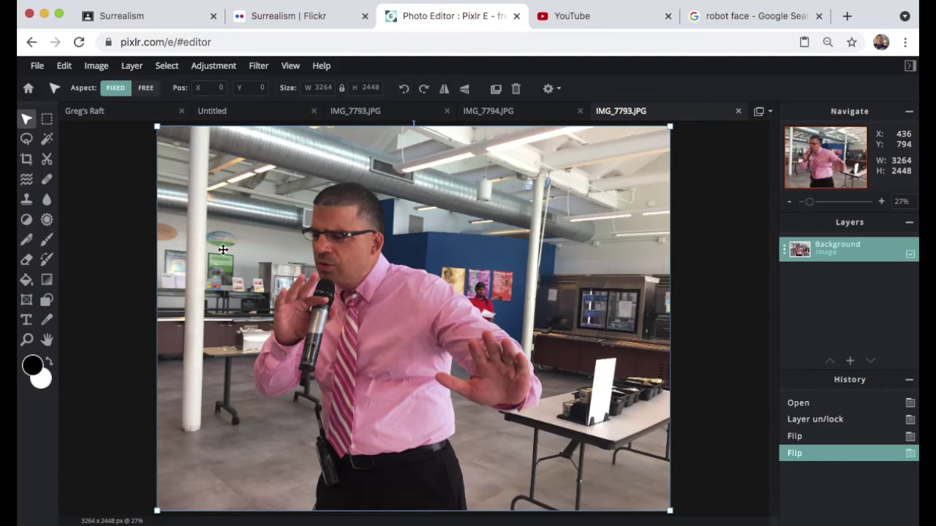
# Outline the man's face, including his glasses and ear, with a polygonal lasso selection from the hairline to the chin
pyautogui.scroll(5, 197, 231)
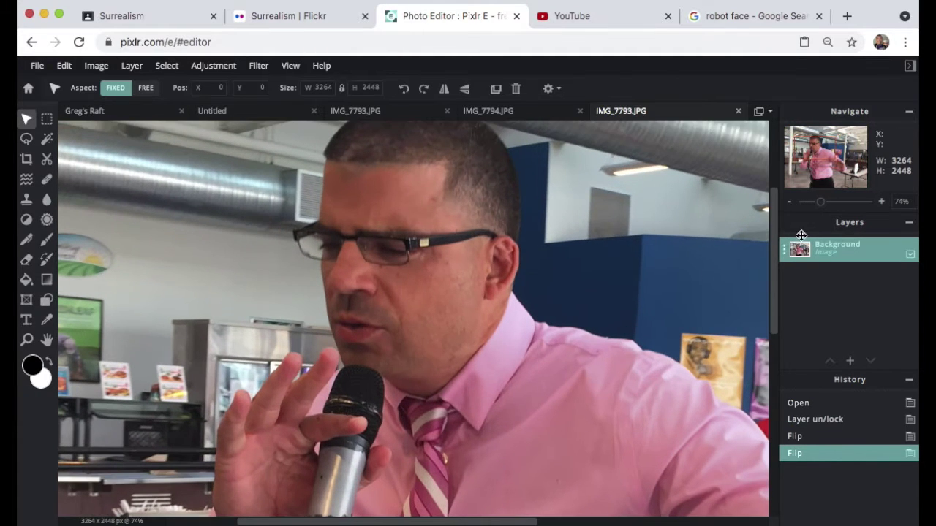
pyautogui.moveTo(770, 220); pyautogui.dragTo(764, 203)
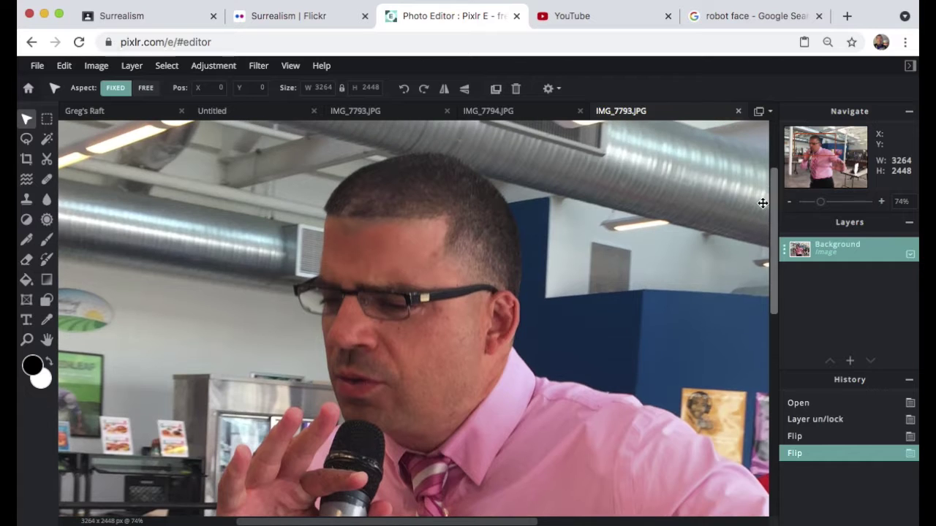
pyautogui.click(26, 140)
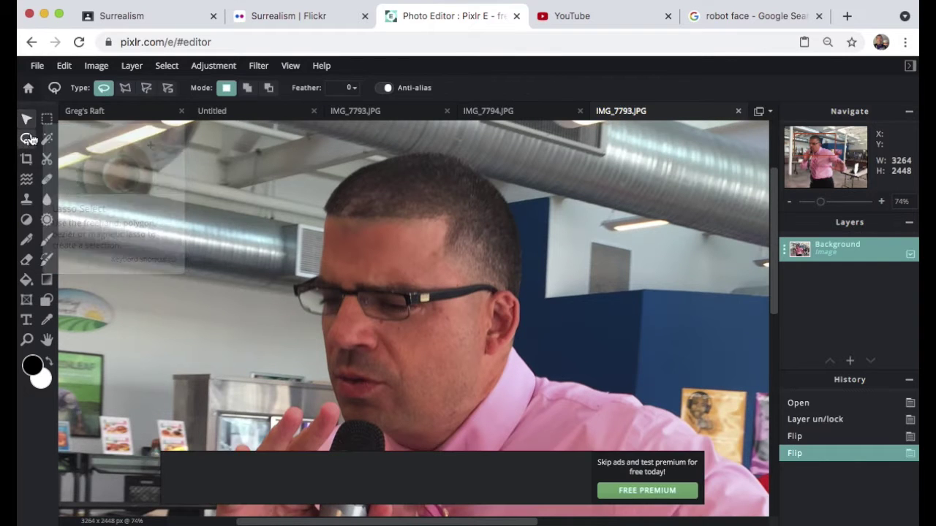
pyautogui.click(128, 89)
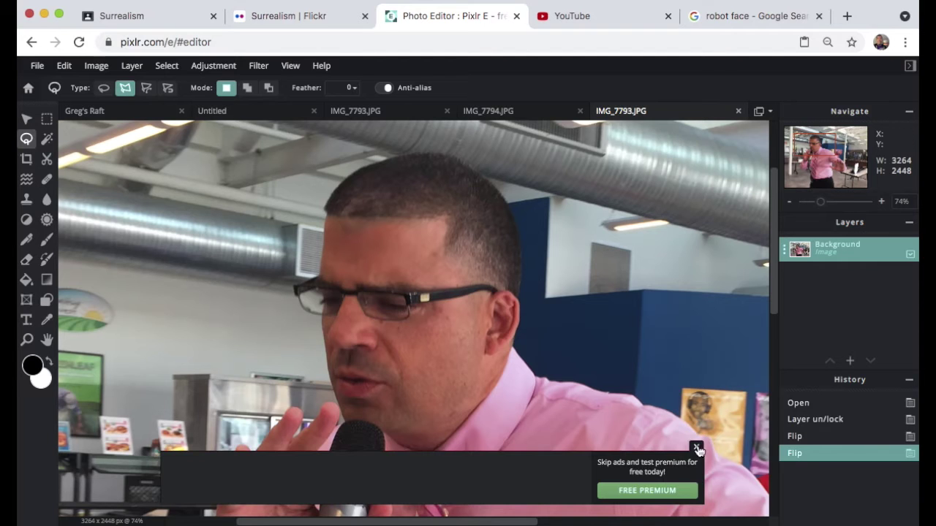
pyautogui.click(697, 448)
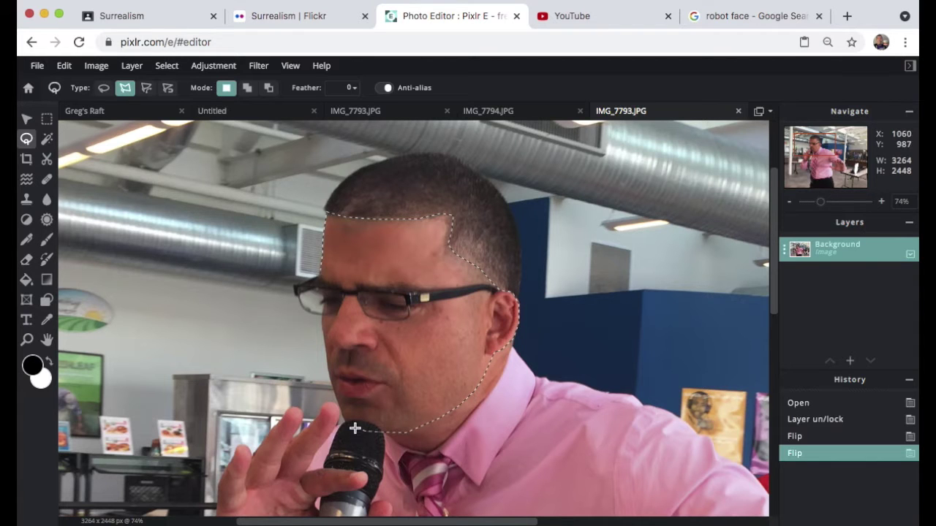
pyautogui.click(292, 288)
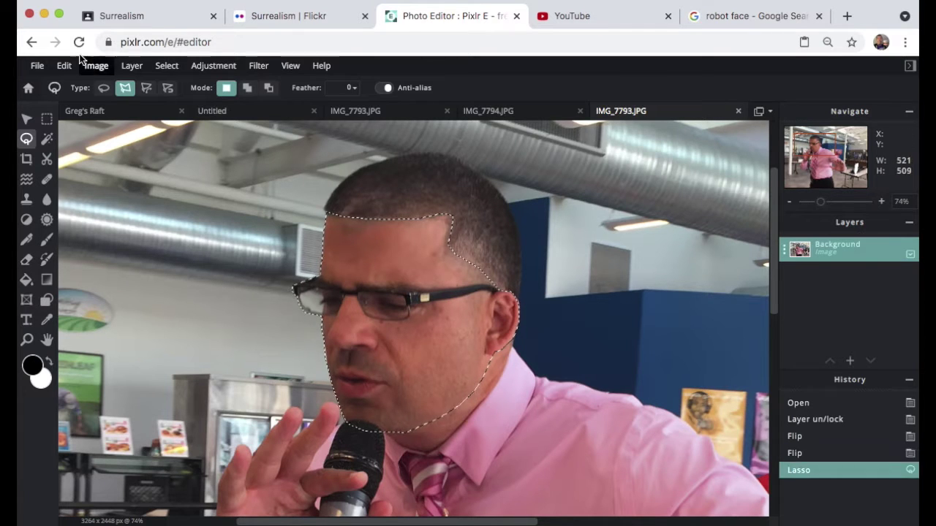
# Cut the selected face, deselect, paste it as a separate layer and place it beside the head
pyautogui.click(64, 65)
pyautogui.click(64, 119)
pyautogui.hotkey('ctrl', 'd')
pyautogui.click(64, 65)
pyautogui.click(86, 176)
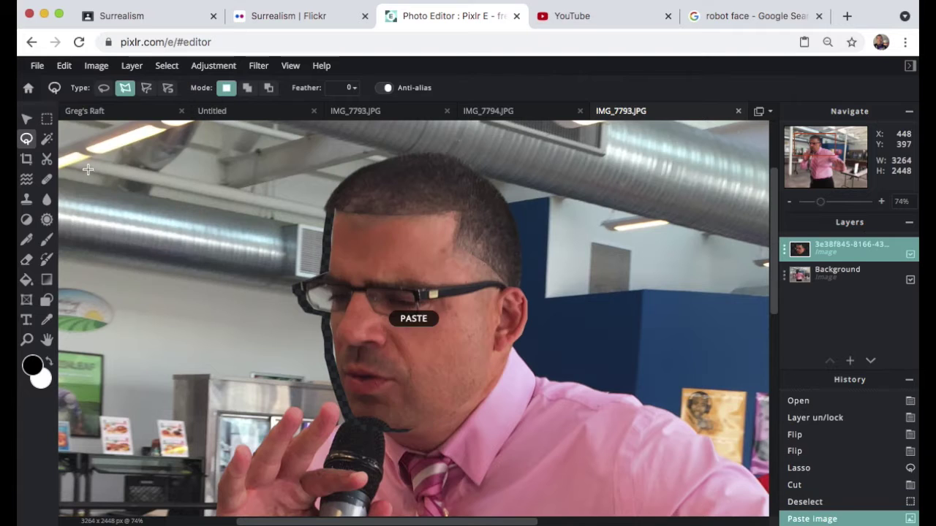
pyautogui.click(27, 119)
pyautogui.moveTo(411, 288); pyautogui.dragTo(241, 267)
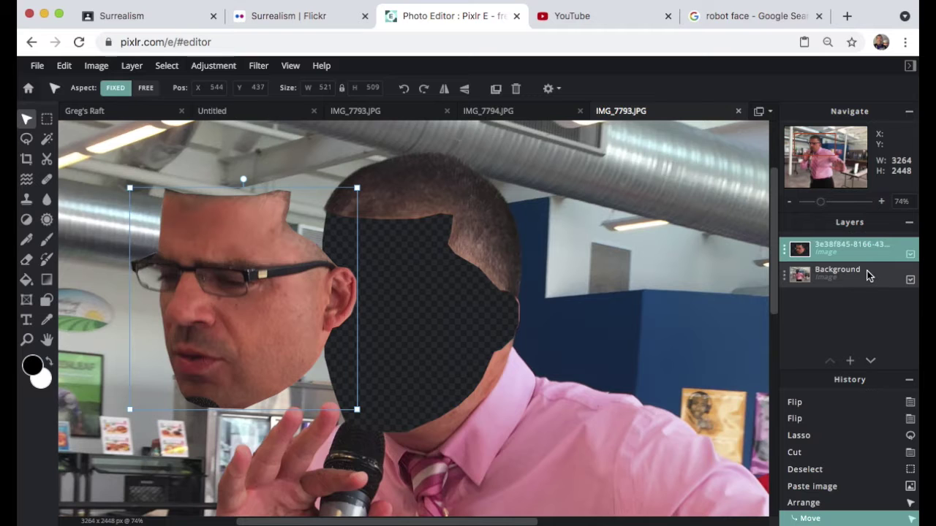
# Switch to the robot face image results and copy the silver left-facing Terminator head PNG from the related images
pyautogui.click(746, 18)
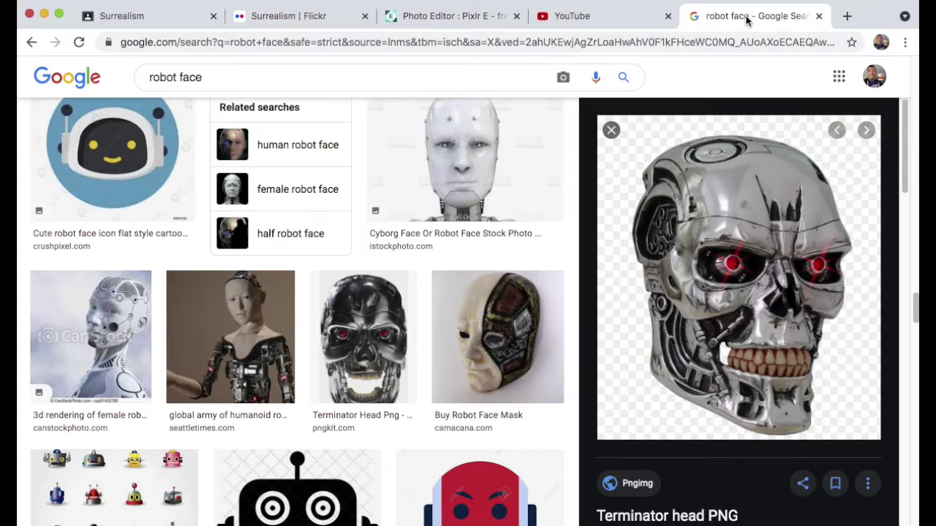
pyautogui.scroll(-5, 719, 327)
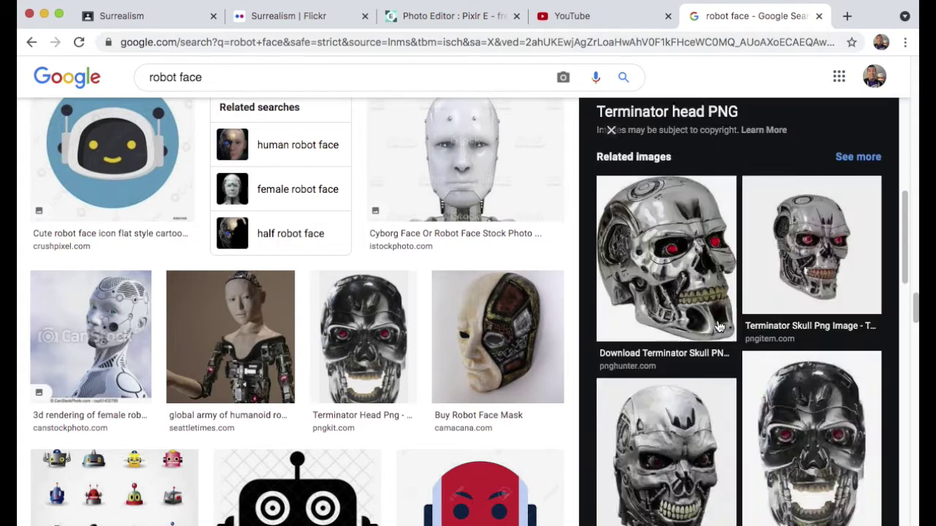
pyautogui.scroll(-10, 688, 270)
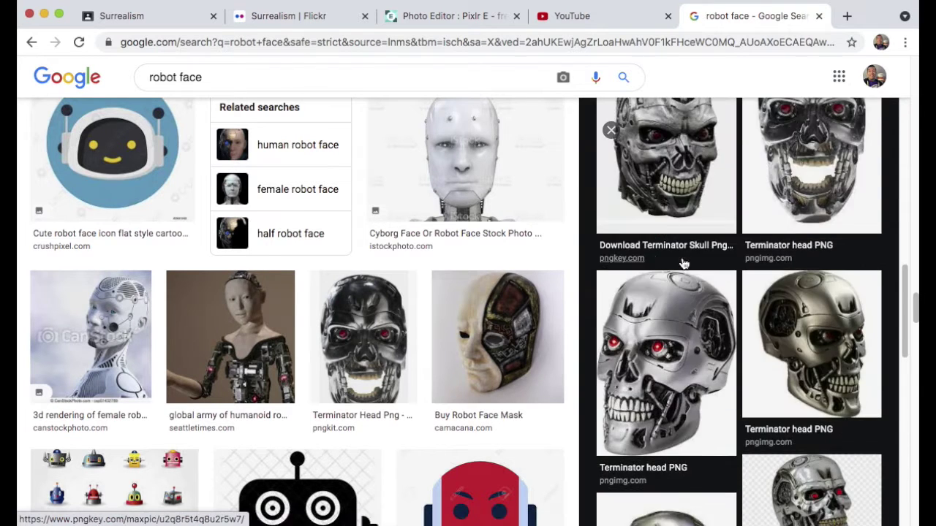
pyautogui.click(677, 313)
pyautogui.rightClick(702, 250)
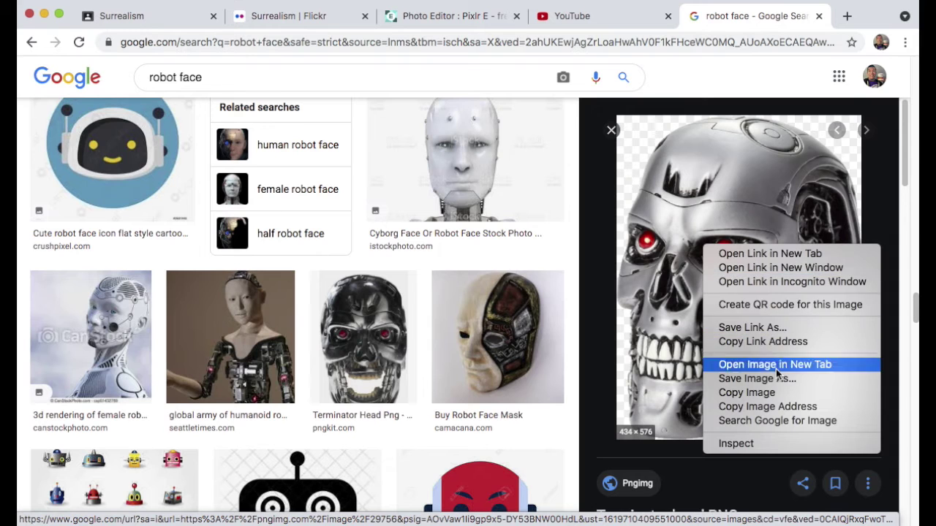
pyautogui.click(768, 393)
# Switch back to Pixlr, paste the Terminator skull, and rotate, move and resize it to cover the empty face area
pyautogui.click(445, 16)
pyautogui.click(65, 66)
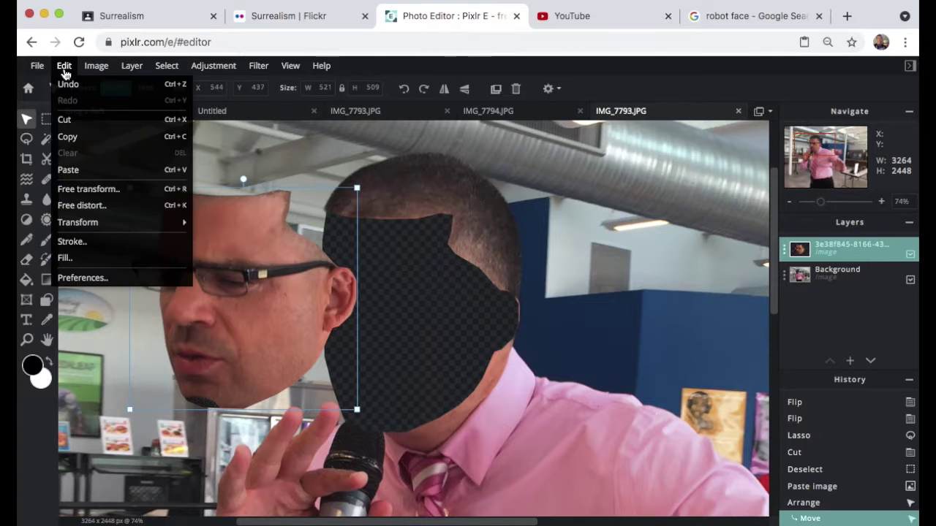
pyautogui.click(96, 168)
pyautogui.moveTo(416, 186); pyautogui.dragTo(386, 188)
pyautogui.moveTo(392, 212); pyautogui.dragTo(392, 190)
pyautogui.moveTo(479, 155)
pyautogui.mouseDown()
pyautogui.moveTo(504, 150)
pyautogui.moveTo(484, 144)
pyautogui.mouseUp()
pyautogui.moveTo(449, 210)
pyautogui.mouseDown()
pyautogui.moveTo(445, 229)
pyautogui.moveTo(447, 217)
pyautogui.mouseUp()
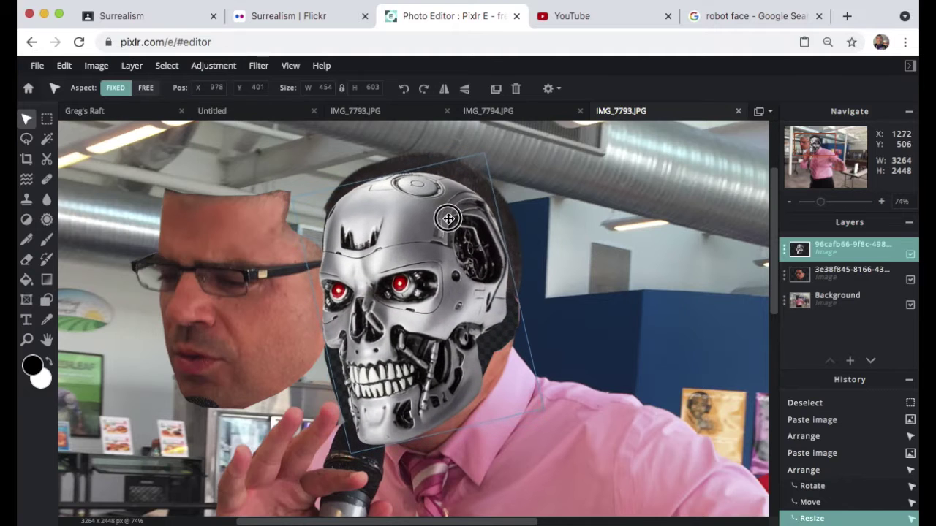
# Place the skull layer beneath the Background layer and undo the accidental layer move
pyautogui.moveTo(852, 248); pyautogui.dragTo(859, 297)
pyautogui.moveTo(431, 275); pyautogui.dragTo(391, 304)
pyautogui.click(863, 300)
pyautogui.click(64, 66)
pyautogui.click(79, 89)
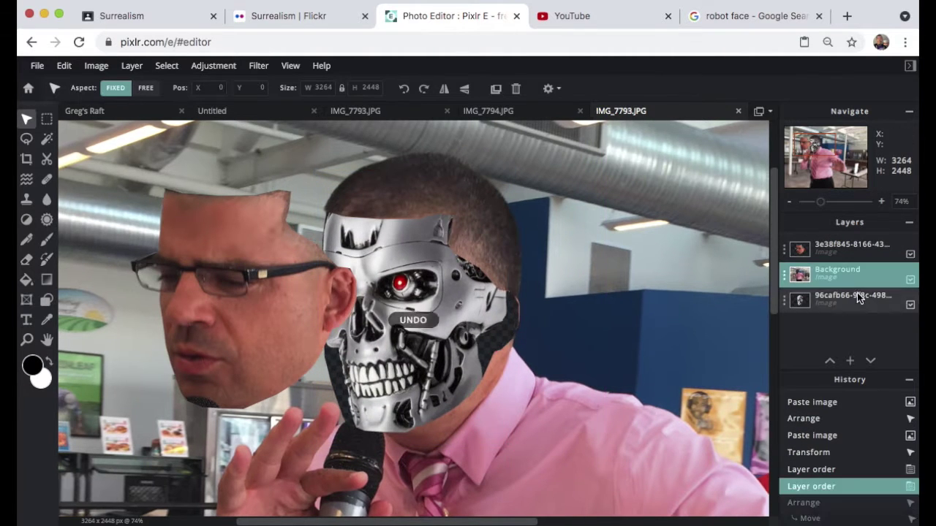
# Nudge the skull layer slightly right and down to line it up with the face opening
pyautogui.click(856, 297)
pyautogui.press('Right')
pyautogui.press('Right')
pyautogui.press('Right')
pyautogui.press('Down')
pyautogui.press('Down')
pyautogui.press('Down')
pyautogui.press('Down')
pyautogui.press('Down')
pyautogui.press('Down')
pyautogui.press('Down')
pyautogui.press('Down')
pyautogui.press('Down')
pyautogui.press('Down')
pyautogui.press('Down')
pyautogui.press('Down')
pyautogui.press('Down')
pyautogui.press('Down')
pyautogui.press('Down')
pyautogui.press('Down')
pyautogui.press('Down')
pyautogui.press('Down')
pyautogui.press('Down')
pyautogui.press('Down')
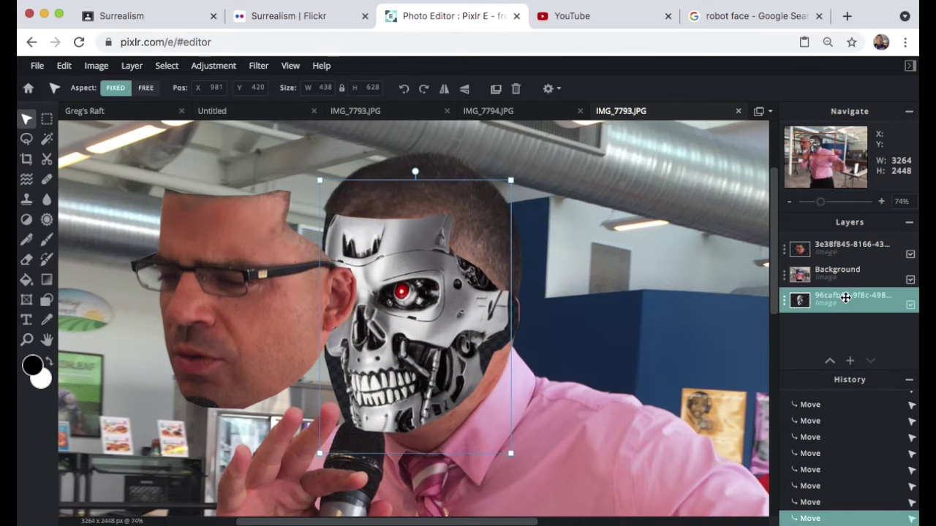
# Free distort the skull's lower corners outward to about 943 x 1027 and 1457 x 1066, apply it, and hide the cut-out face layer
pyautogui.click(65, 68)
pyautogui.click(88, 201)
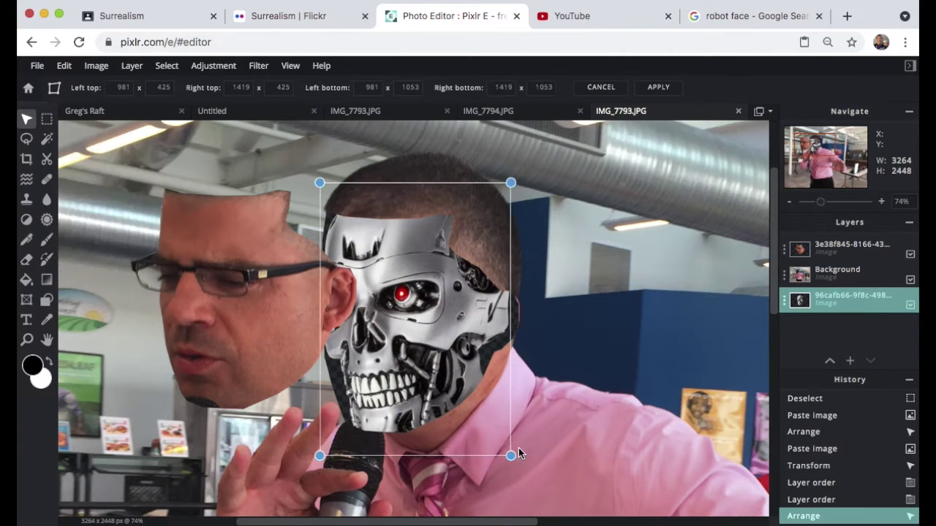
pyautogui.moveTo(509, 455); pyautogui.dragTo(529, 461)
pyautogui.moveTo(320, 457); pyautogui.dragTo(302, 445)
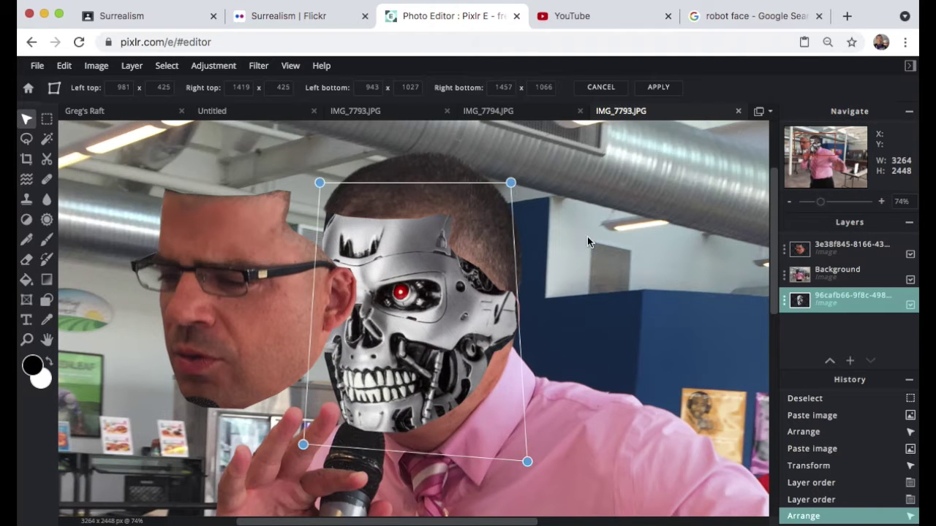
pyautogui.click(910, 253)
pyautogui.click(771, 335)
pyautogui.click(910, 253)
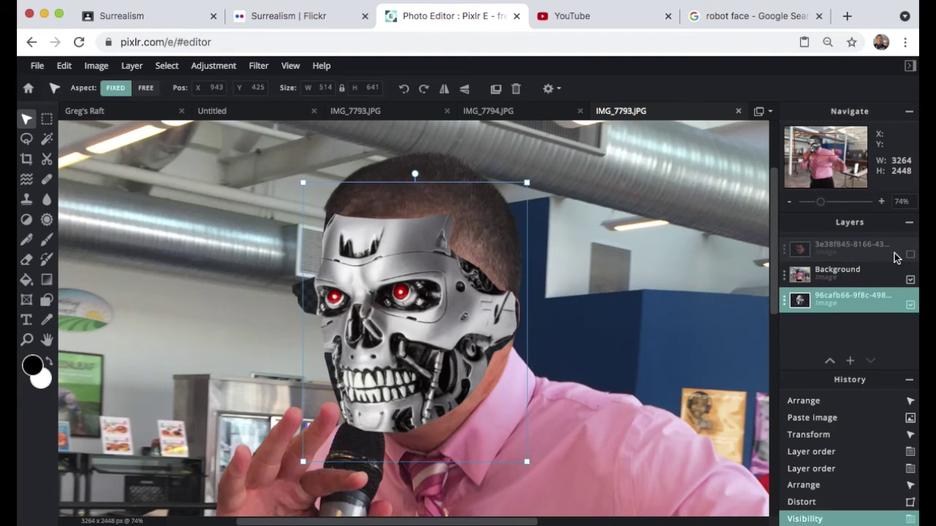
# Set up a 48 px brush for the Background layer with the light grey sampled from the wall
pyautogui.click(300, 327)
pyautogui.scroll(8, 201, 304)
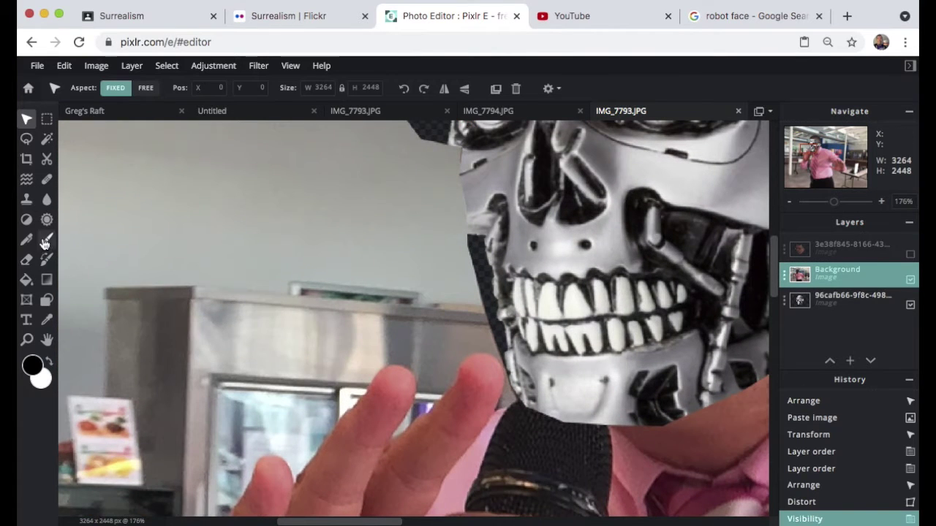
pyautogui.click(46, 241)
pyautogui.click(32, 365)
pyautogui.click(110, 203)
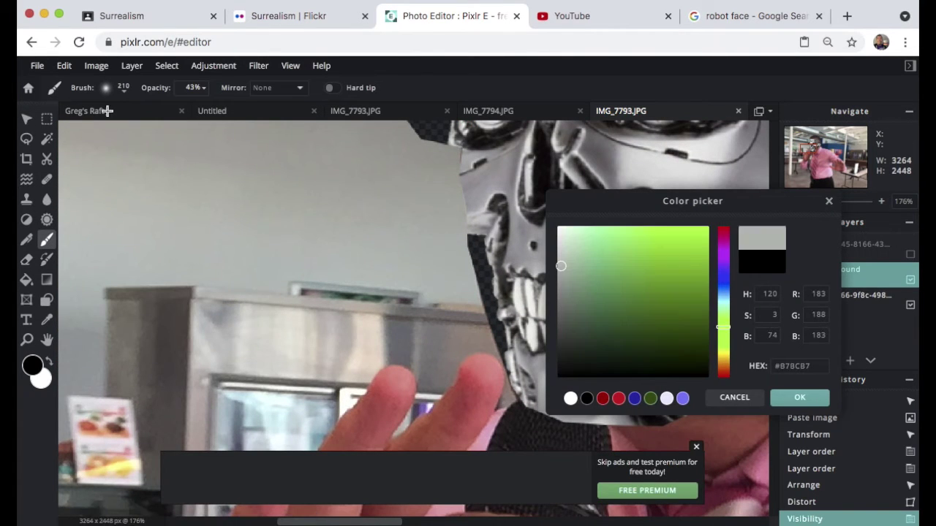
pyautogui.click(818, 394)
pyautogui.click(120, 88)
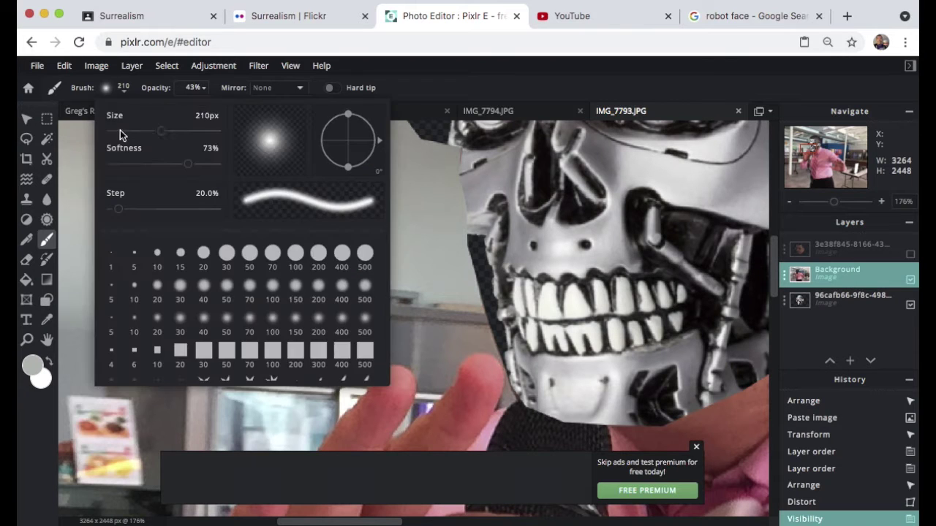
pyautogui.click(120, 130)
# Paint the wall grey over the transparent gap beside the skull's cheek and jaw, raising the brush opacity to 100%
pyautogui.moveTo(462, 244)
pyautogui.mouseDown()
pyautogui.moveTo(484, 301)
pyautogui.moveTo(468, 266)
pyautogui.moveTo(476, 260)
pyautogui.moveTo(460, 245)
pyautogui.moveTo(475, 261)
pyautogui.moveTo(475, 290)
pyautogui.mouseUp()
pyautogui.click(193, 87)
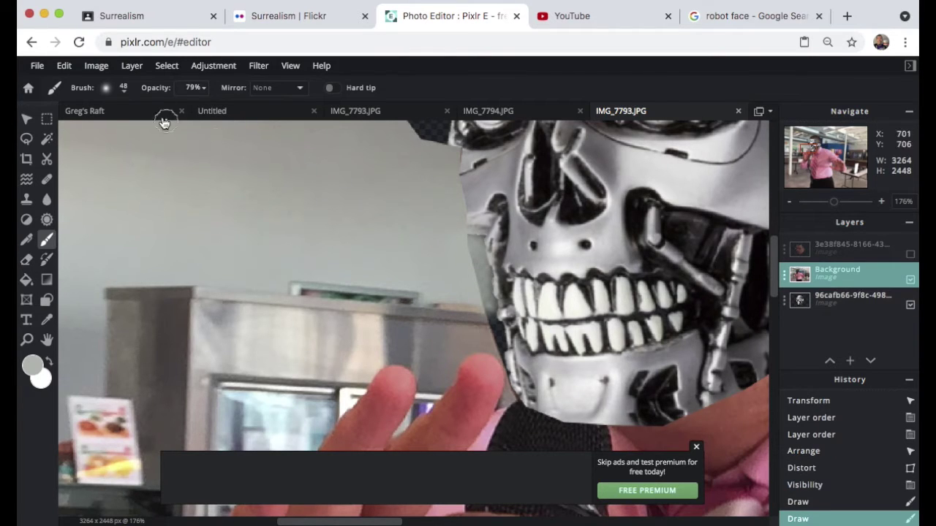
pyautogui.click(193, 87)
pyautogui.moveTo(181, 109); pyautogui.dragTo(259, 121)
pyautogui.moveTo(463, 257); pyautogui.dragTo(463, 247)
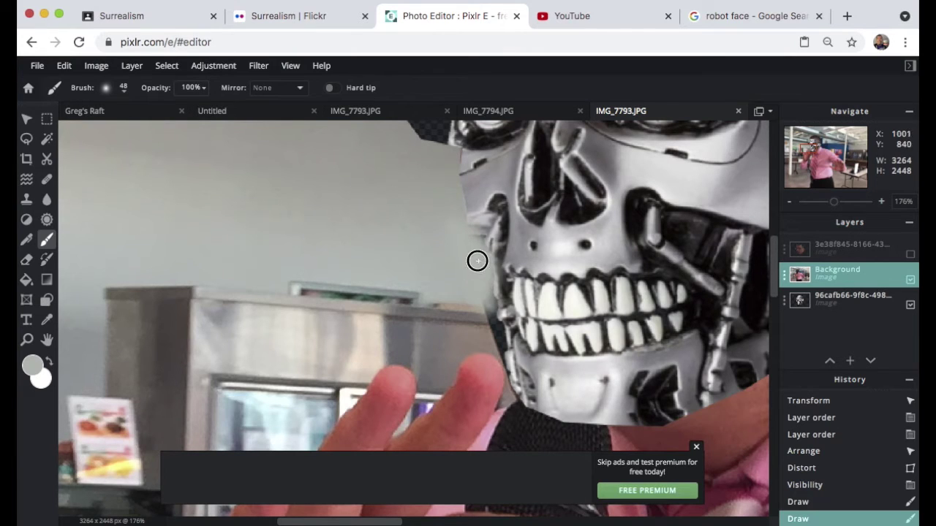
pyautogui.moveTo(477, 261); pyautogui.dragTo(459, 245)
# Paint over the transparent gap beside the skull's outer eye, using the darker wall grey #9C9D98 sampled next to it
pyautogui.moveTo(774, 264); pyautogui.dragTo(774, 239)
pyautogui.moveTo(415, 278)
pyautogui.mouseDown()
pyautogui.moveTo(441, 292)
pyautogui.moveTo(431, 307)
pyautogui.mouseUp()
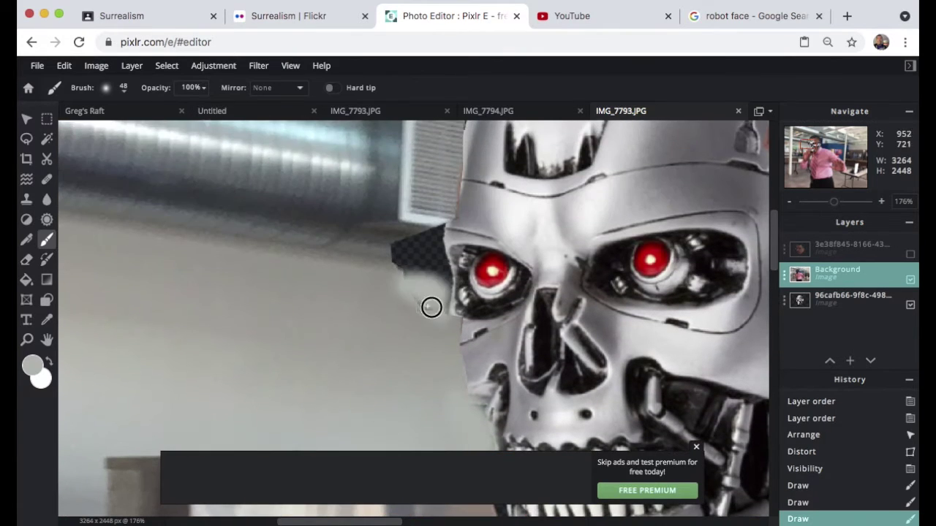
pyautogui.click(32, 366)
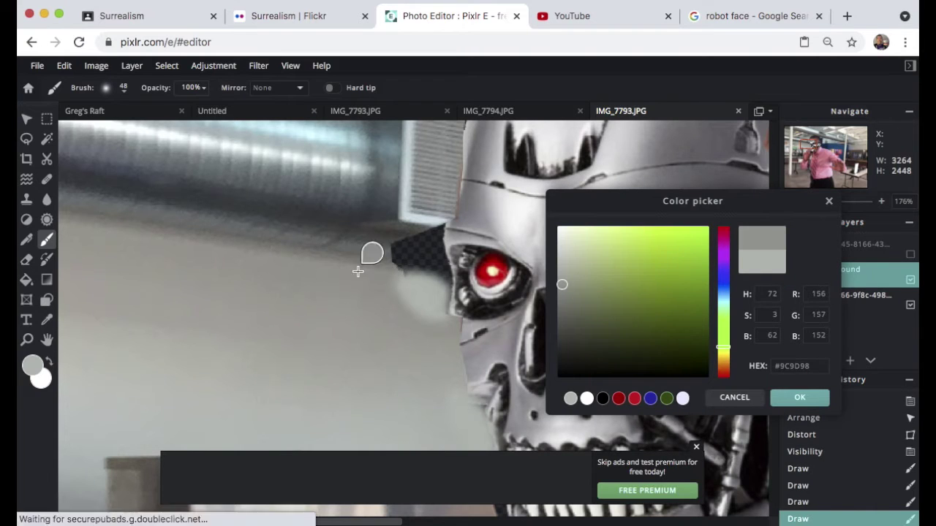
pyautogui.click(799, 397)
pyautogui.moveTo(397, 281)
pyautogui.mouseDown()
pyautogui.moveTo(439, 290)
pyautogui.moveTo(442, 315)
pyautogui.moveTo(404, 300)
pyautogui.moveTo(443, 294)
pyautogui.moveTo(427, 238)
pyautogui.moveTo(436, 258)
pyautogui.moveTo(392, 263)
pyautogui.moveTo(441, 232)
pyautogui.moveTo(435, 303)
pyautogui.mouseUp()
pyautogui.scroll(-5, 435, 302)
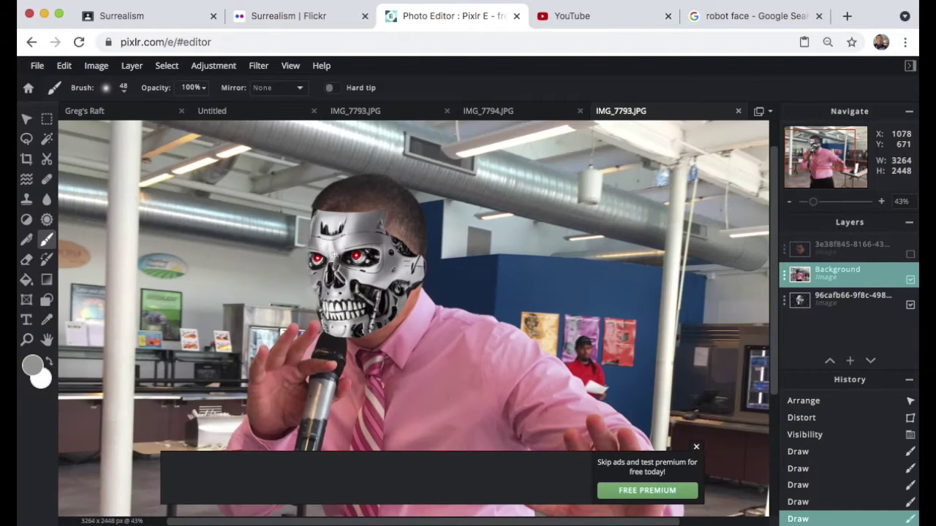
# Clone the background beside the skull's jaw over the remaining transparent gap, using the 40 px Clone Stamp
pyautogui.scroll(7, 333, 254)
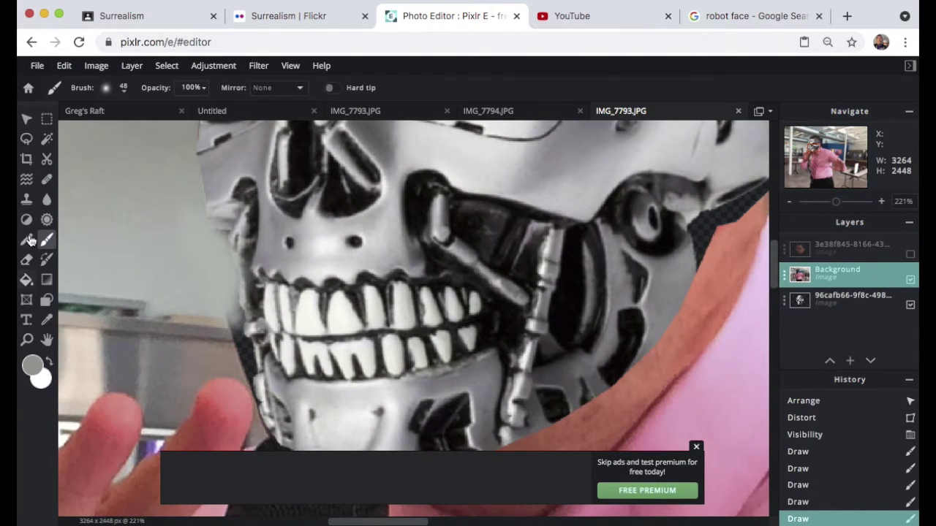
pyautogui.press('s')
pyautogui.click(160, 334)
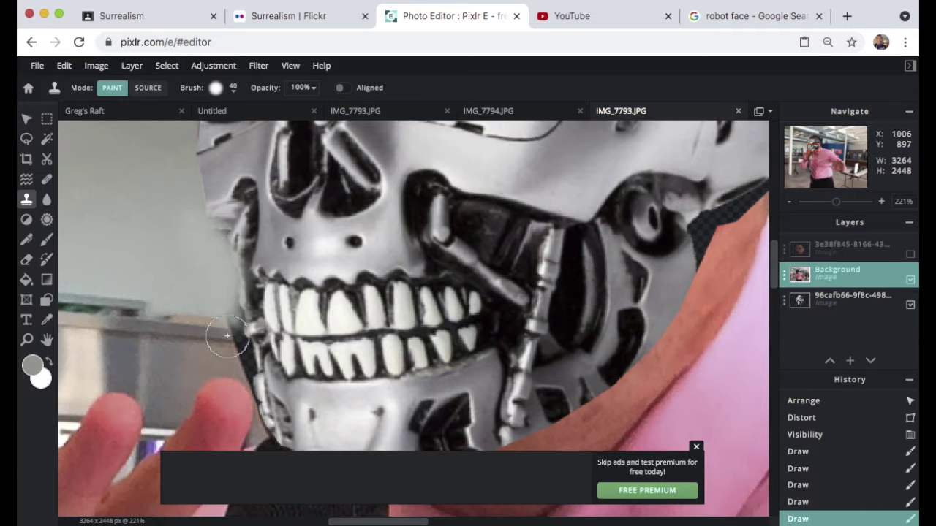
pyautogui.moveTo(237, 341); pyautogui.dragTo(232, 261)
pyautogui.scroll(-5, 216, 386)
pyautogui.scroll(-2, 184, 306)
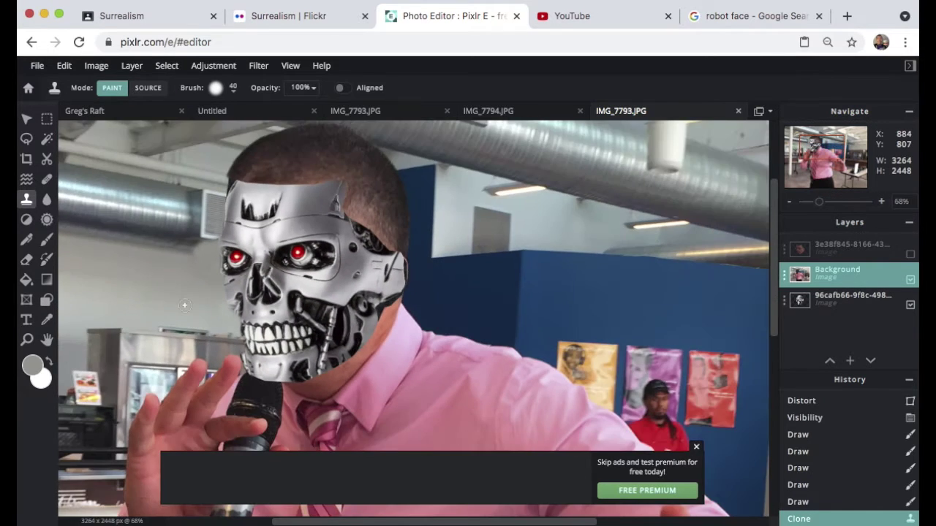
pyautogui.scroll(-3, 184, 306)
pyautogui.click(696, 447)
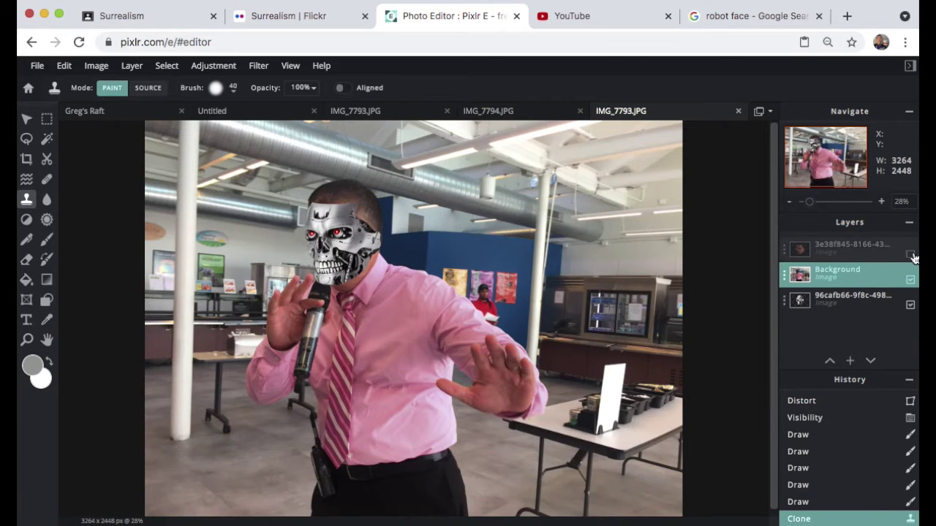
# Show the cut-out face layer, rotate it slightly counterclockwise and move it off the skull to about X 540, Y 441
pyautogui.click(910, 254)
pyautogui.click(26, 119)
pyautogui.moveTo(266, 231); pyautogui.dragTo(251, 220)
pyautogui.moveTo(251, 185); pyautogui.dragTo(241, 180)
pyautogui.moveTo(256, 225)
pyautogui.mouseDown()
pyautogui.moveTo(261, 242)
pyautogui.moveTo(251, 235)
pyautogui.mouseUp()
pyautogui.scroll(2, 244, 249)
pyautogui.moveTo(772, 337); pyautogui.dragTo(772, 308)
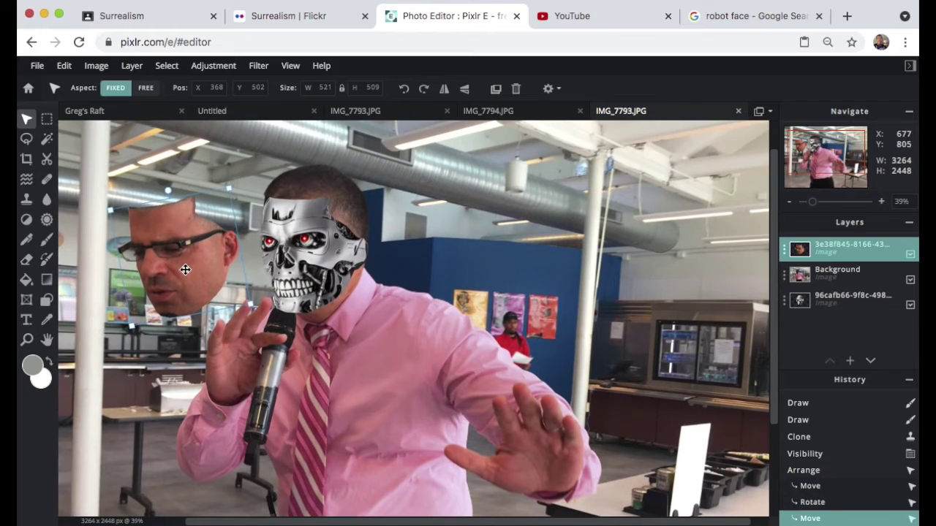
pyautogui.moveTo(184, 269); pyautogui.dragTo(195, 297)
pyautogui.scroll(4, 196, 298)
pyautogui.moveTo(167, 361); pyautogui.dragTo(258, 240)
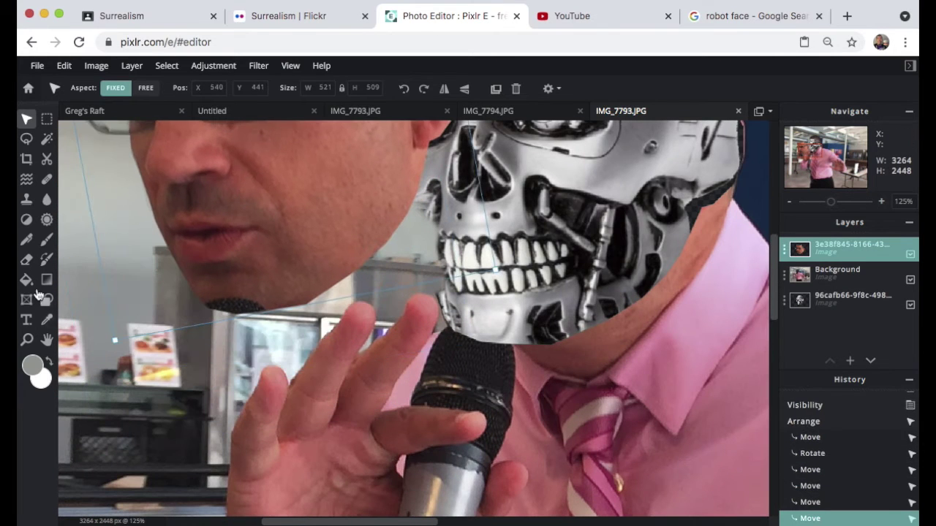
# Clone over the dark microphone remnant under the cut-out face's chin with the 40 px Clone Stamp
pyautogui.click(27, 199)
pyautogui.click(287, 285)
pyautogui.moveTo(272, 295); pyautogui.dragTo(215, 301)
pyautogui.scroll(-3, 365, 295)
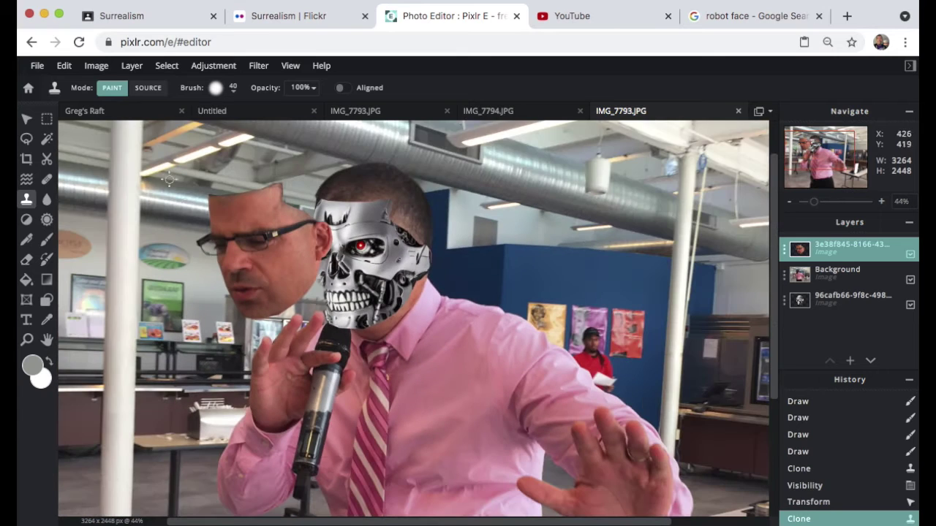
# Soften the cut-out face's upper forehead edge with a 35 px eraser and move the face to about X 390, Y 372
pyautogui.click(26, 260)
pyautogui.click(123, 90)
pyautogui.click(126, 130)
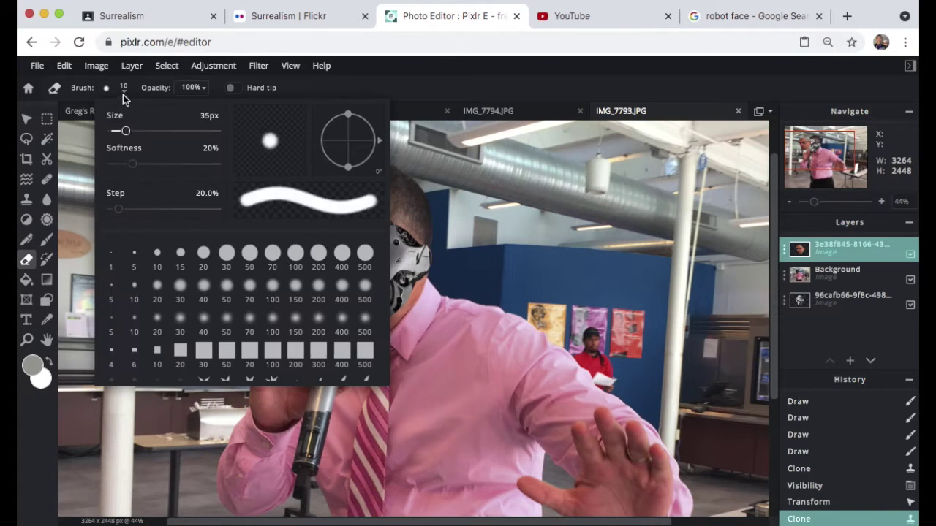
pyautogui.click(122, 94)
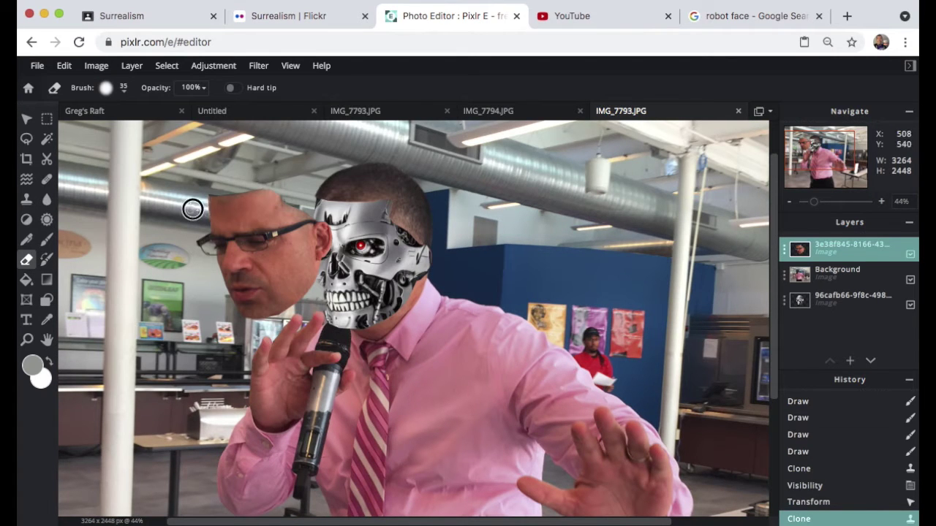
pyautogui.moveTo(281, 176); pyautogui.dragTo(322, 191)
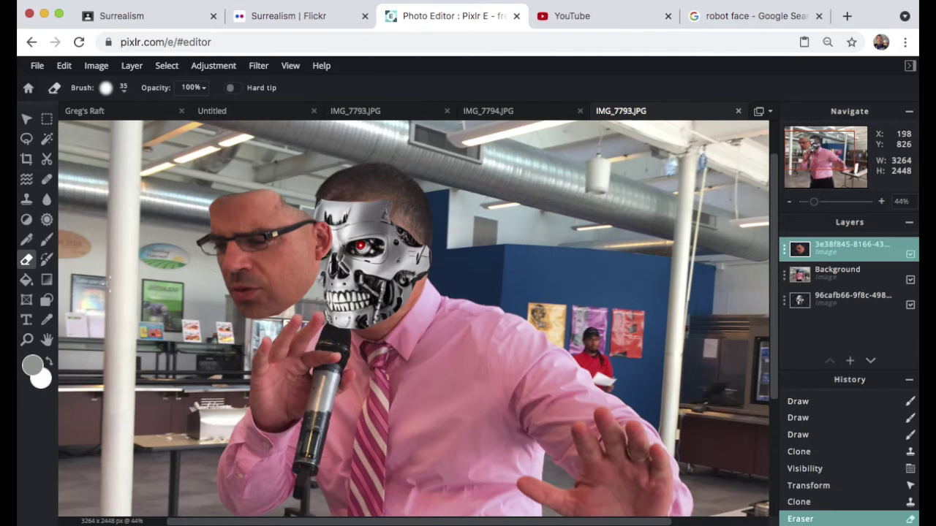
pyautogui.press('v')
pyautogui.moveTo(287, 236)
pyautogui.mouseDown()
pyautogui.moveTo(364, 333)
pyautogui.moveTo(250, 217)
pyautogui.mouseUp()
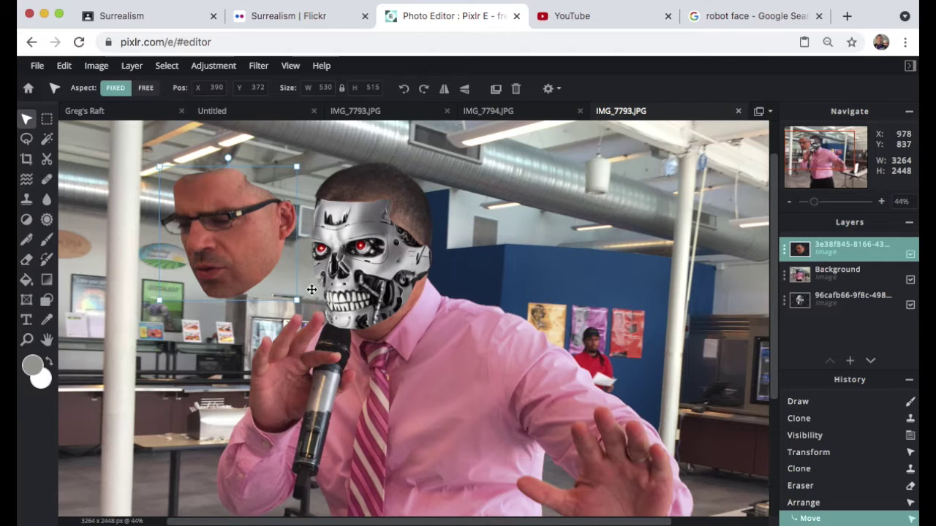
# Outline the fingers and palm holding the microphone on the Background layer with the polygonal lasso
pyautogui.click(856, 275)
pyautogui.scroll(5, 483, 341)
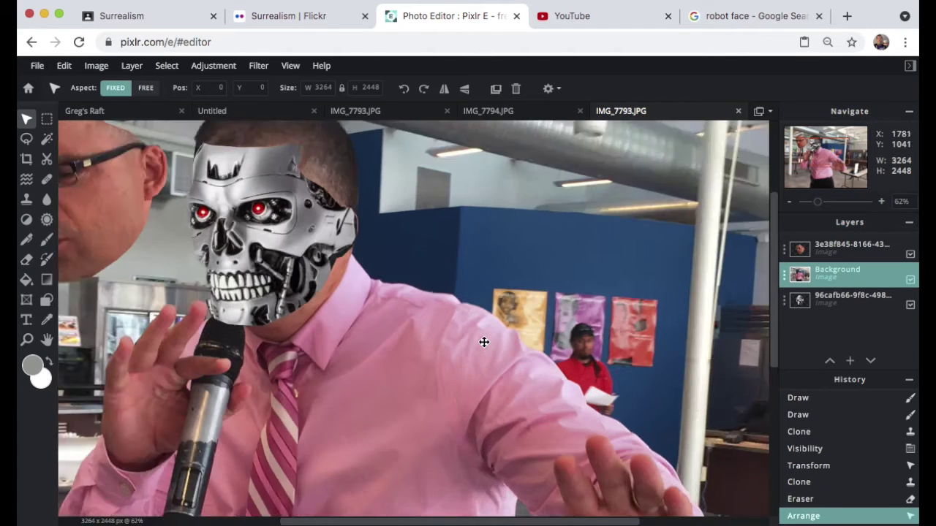
pyautogui.moveTo(449, 520); pyautogui.dragTo(393, 520)
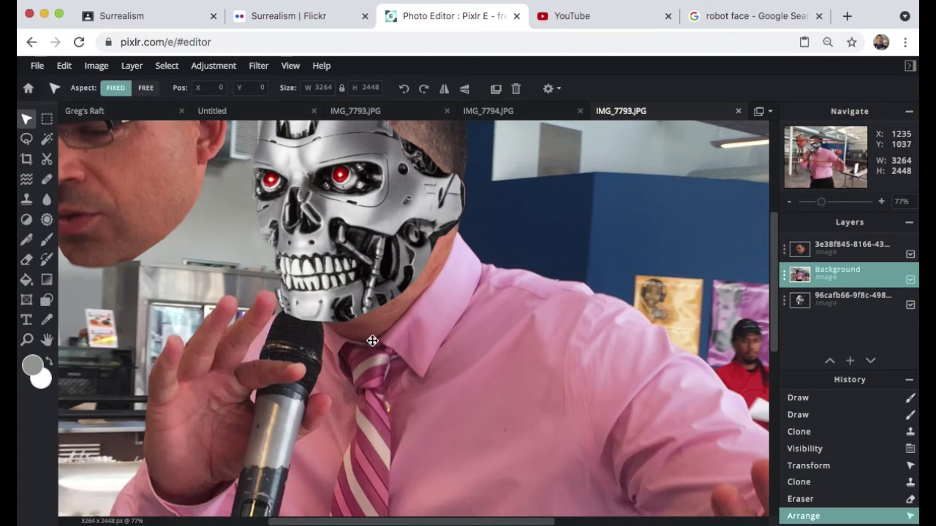
pyautogui.scroll(-3, 96, 221)
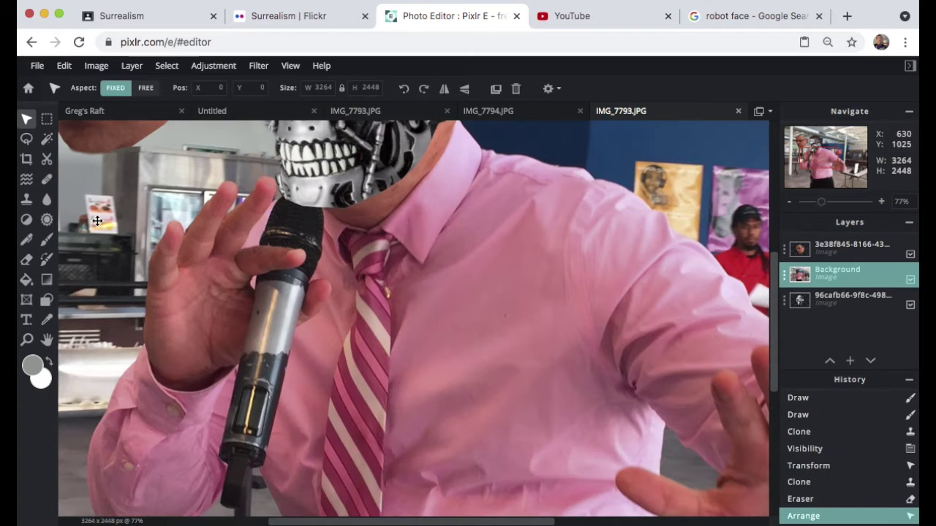
pyautogui.click(47, 138)
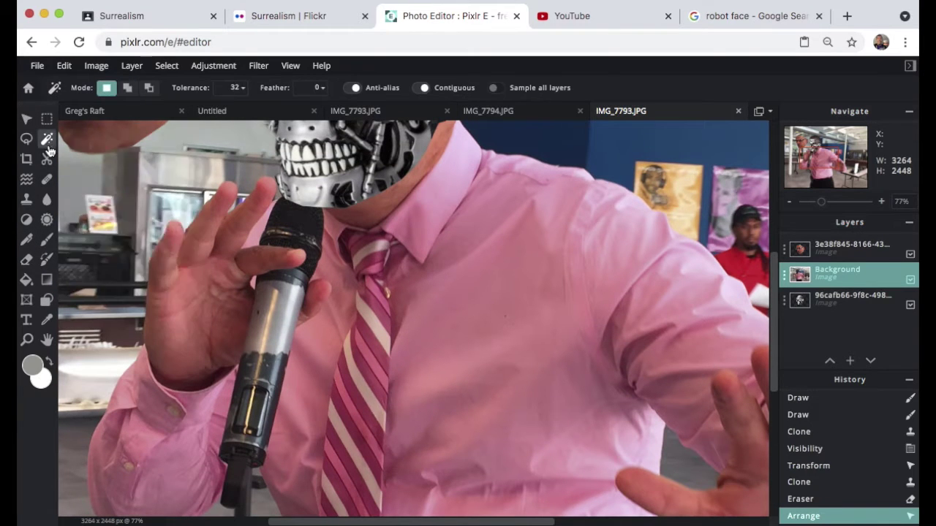
pyautogui.click(26, 138)
pyautogui.click(131, 89)
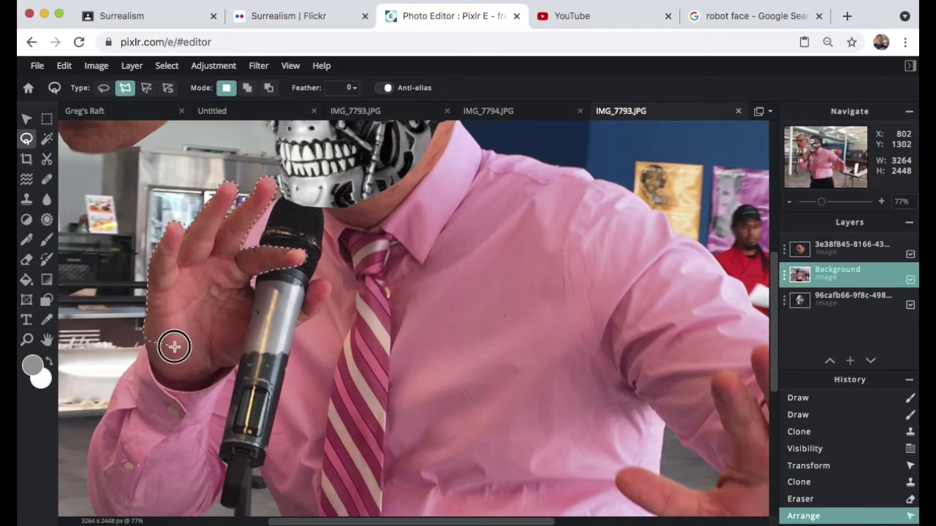
# Paste a copy of the selected hand as a new layer and align it over the original hand at X 736, Y 926
pyautogui.click(64, 65)
pyautogui.click(80, 168)
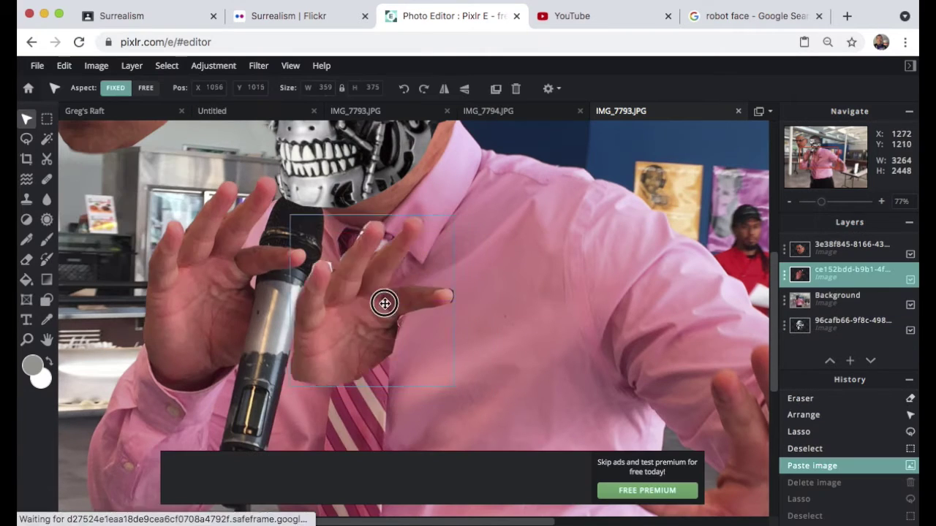
pyautogui.moveTo(253, 270); pyautogui.dragTo(244, 264)
pyautogui.click(696, 449)
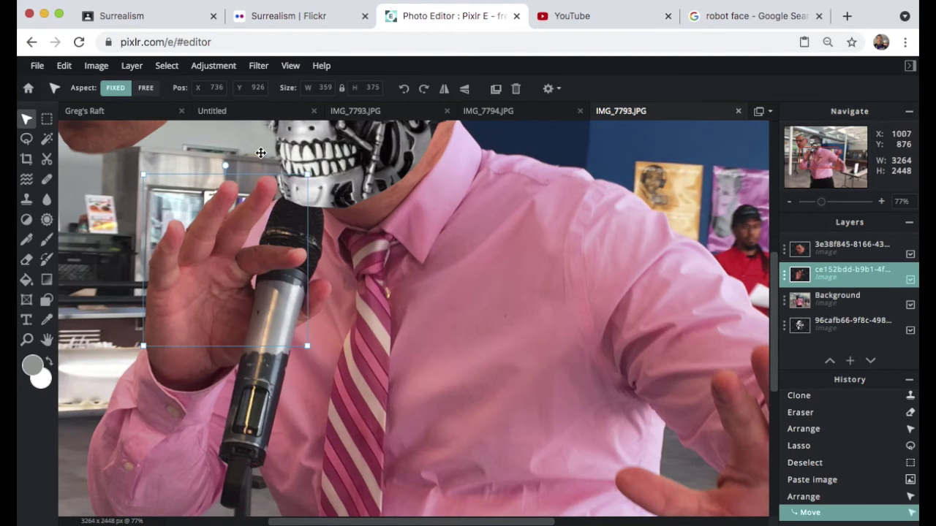
# Move the cut-out face over the microphone, tilt it clockwise, and place its layer below the hand layer
pyautogui.moveTo(99, 135); pyautogui.dragTo(281, 386)
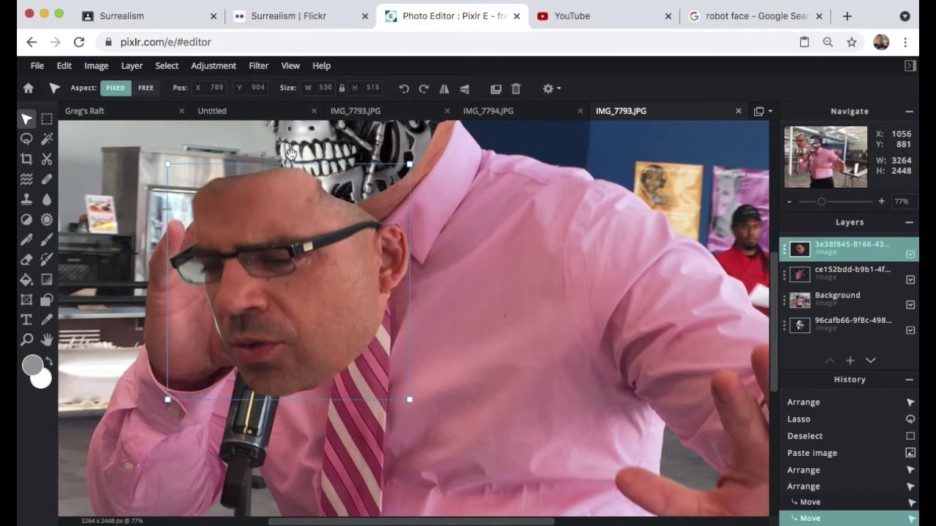
pyautogui.moveTo(291, 153); pyautogui.dragTo(338, 164)
pyautogui.moveTo(274, 236); pyautogui.dragTo(256, 212)
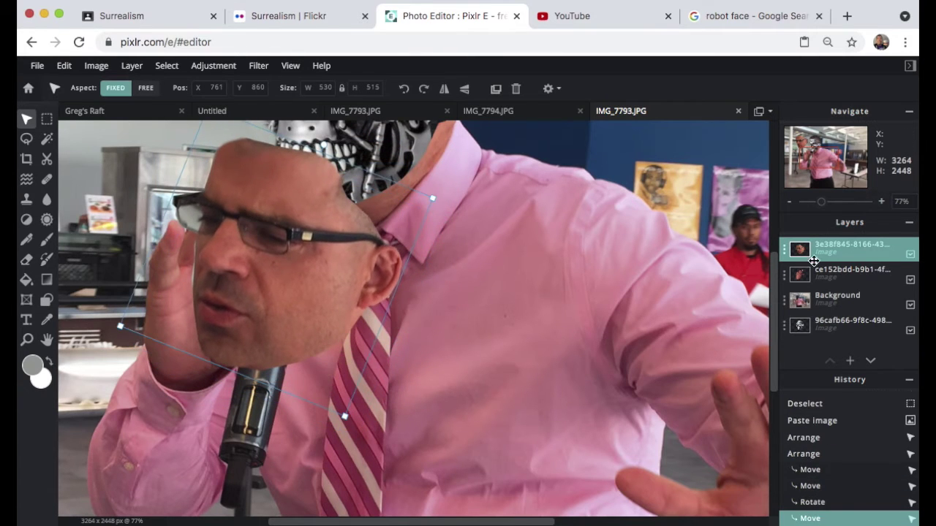
pyautogui.moveTo(814, 261); pyautogui.dragTo(850, 241)
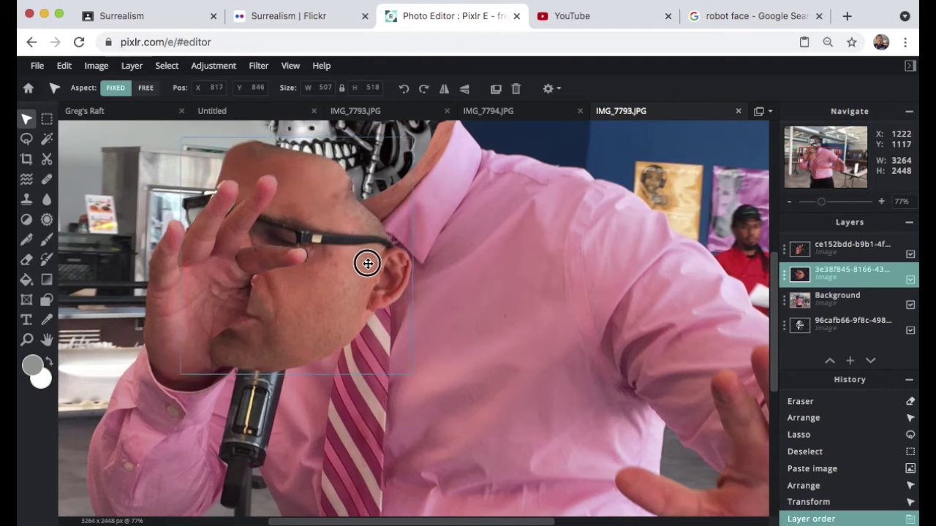
# Fit the face behind the pinching fingers at about X 911, Y 906 with a slight extra clockwise rotation
pyautogui.moveTo(368, 263); pyautogui.dragTo(410, 290)
pyautogui.moveTo(339, 159)
pyautogui.mouseDown()
pyautogui.moveTo(387, 174)
pyautogui.moveTo(376, 176)
pyautogui.moveTo(389, 164)
pyautogui.moveTo(347, 158)
pyautogui.mouseUp()
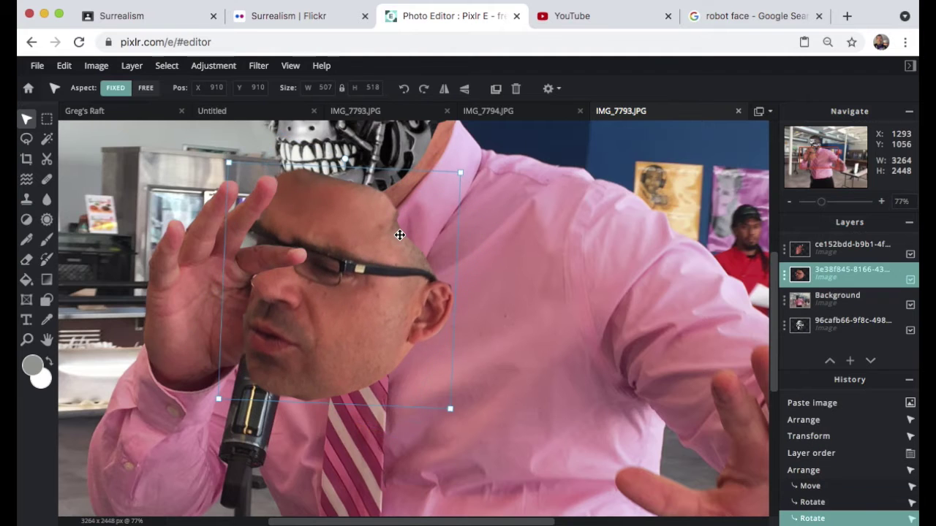
pyautogui.moveTo(399, 233); pyautogui.dragTo(399, 232)
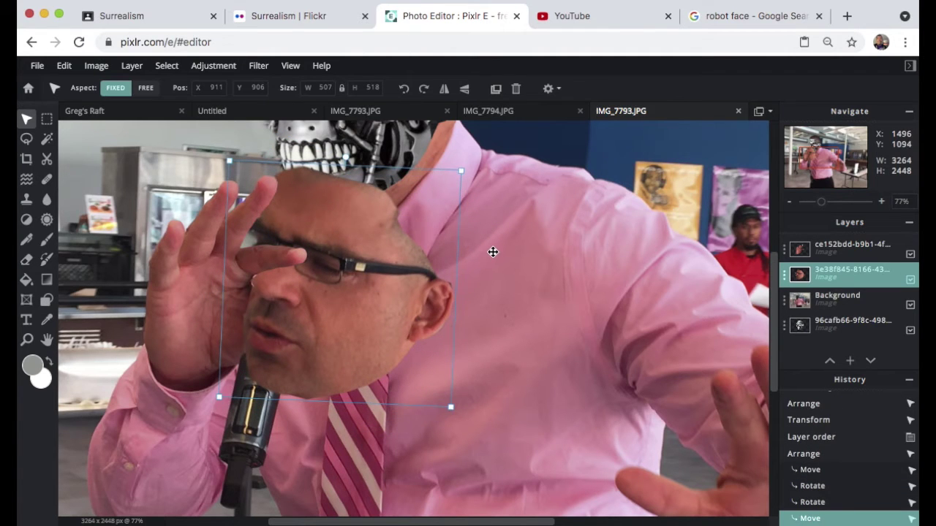
pyautogui.click(492, 251)
# Clone shirt fabric over the microphone body below the face on the Background layer with the 40 px Clone Stamp
pyautogui.scroll(-5, 500, 244)
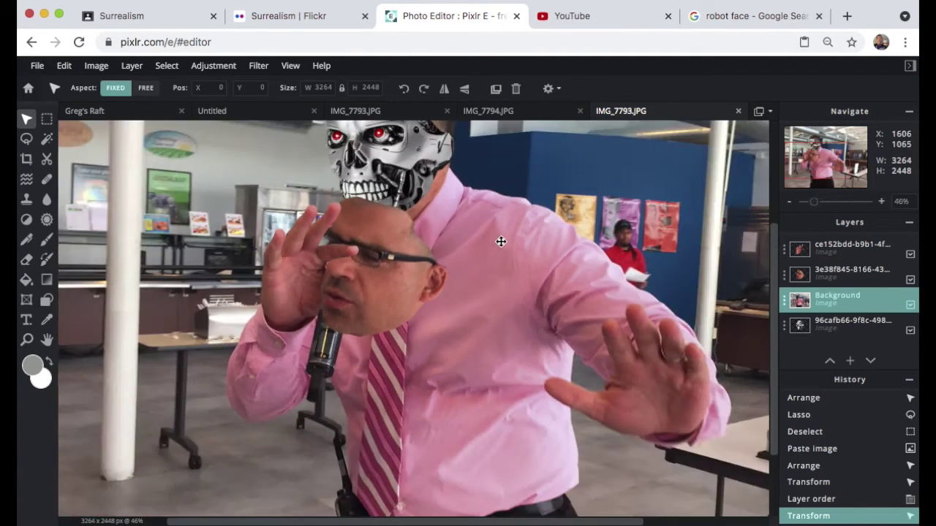
pyautogui.scroll(5, 499, 241)
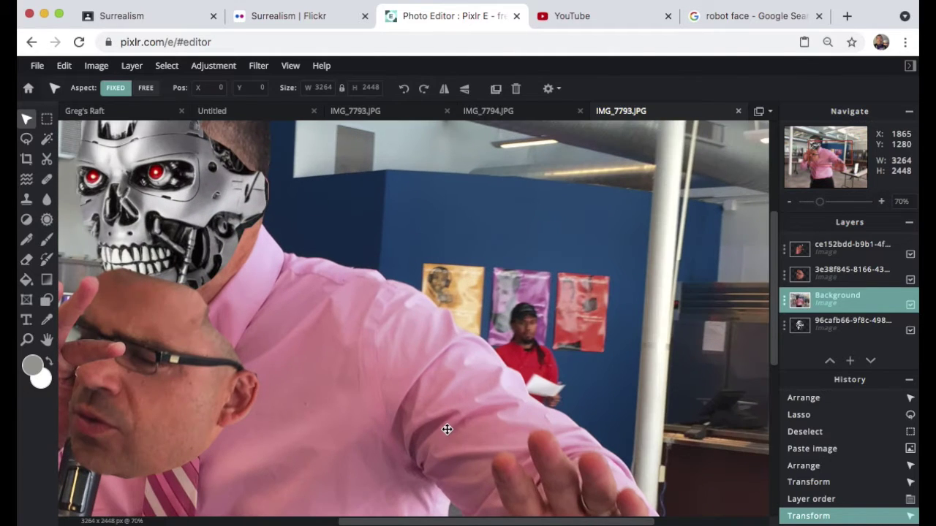
pyautogui.moveTo(453, 522); pyautogui.dragTo(375, 522)
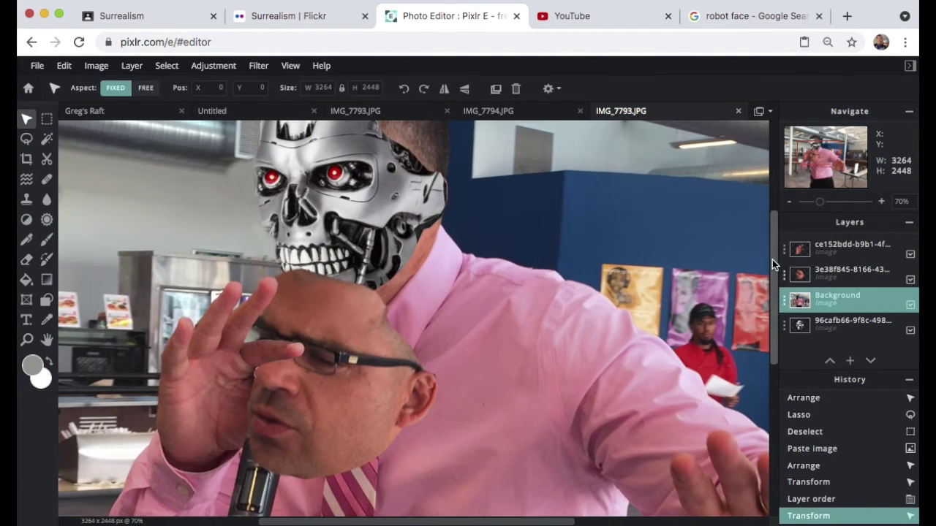
pyautogui.moveTo(773, 259); pyautogui.dragTo(774, 329)
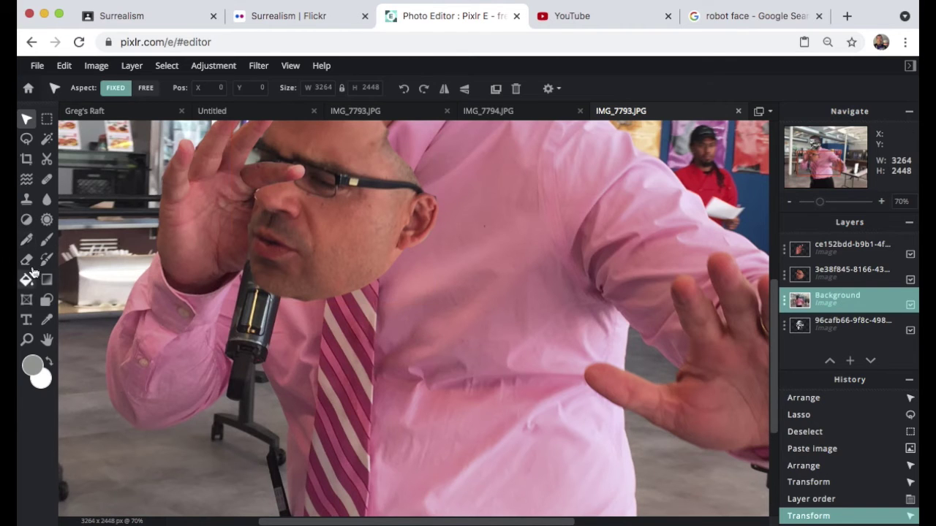
pyautogui.click(26, 199)
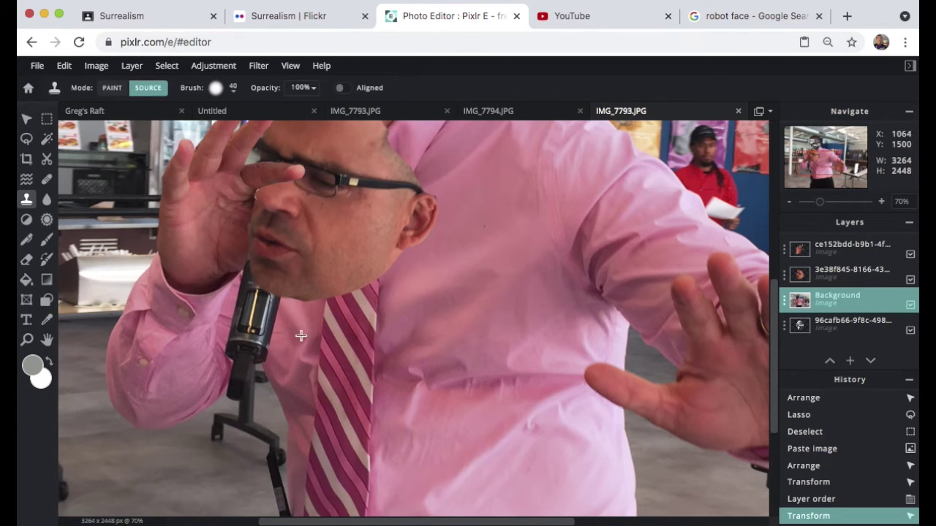
pyautogui.scroll(3, 282, 343)
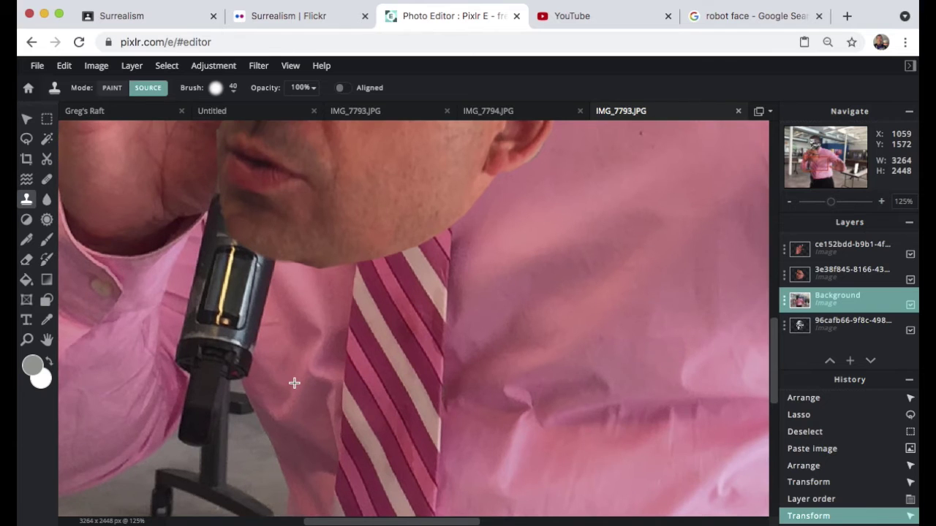
pyautogui.click(292, 380)
pyautogui.moveTo(267, 331)
pyautogui.mouseDown()
pyautogui.moveTo(272, 264)
pyautogui.moveTo(248, 315)
pyautogui.moveTo(256, 370)
pyautogui.moveTo(242, 332)
pyautogui.moveTo(242, 253)
pyautogui.moveTo(224, 242)
pyautogui.moveTo(237, 272)
pyautogui.moveTo(196, 294)
pyautogui.moveTo(224, 325)
pyautogui.moveTo(207, 232)
pyautogui.moveTo(227, 267)
pyautogui.mouseUp()
pyautogui.keyDown('alt'); pyautogui.click(268, 301); pyautogui.keyUp('alt')
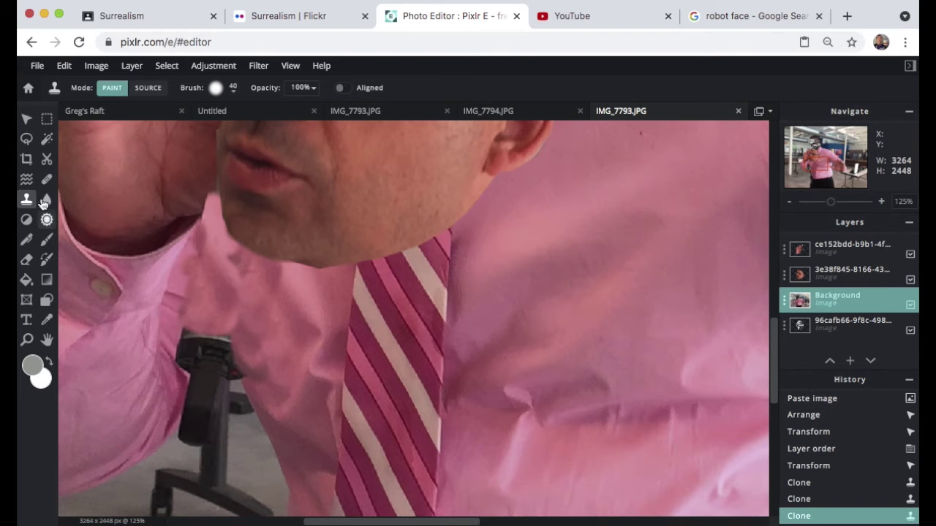
# Clone shirt and floor texture over the microphone's remaining lower end between the sleeve and torso
pyautogui.keyDown('alt'); pyautogui.click(132, 395); pyautogui.keyUp('alt')
pyautogui.moveTo(209, 338)
pyautogui.mouseDown()
pyautogui.moveTo(228, 327)
pyautogui.moveTo(159, 409)
pyautogui.moveTo(214, 287)
pyautogui.mouseUp()
pyautogui.keyDown('alt'); pyautogui.click(250, 472); pyautogui.keyUp('alt')
pyautogui.moveTo(178, 434)
pyautogui.mouseDown()
pyautogui.moveTo(196, 423)
pyautogui.moveTo(187, 458)
pyautogui.mouseUp()
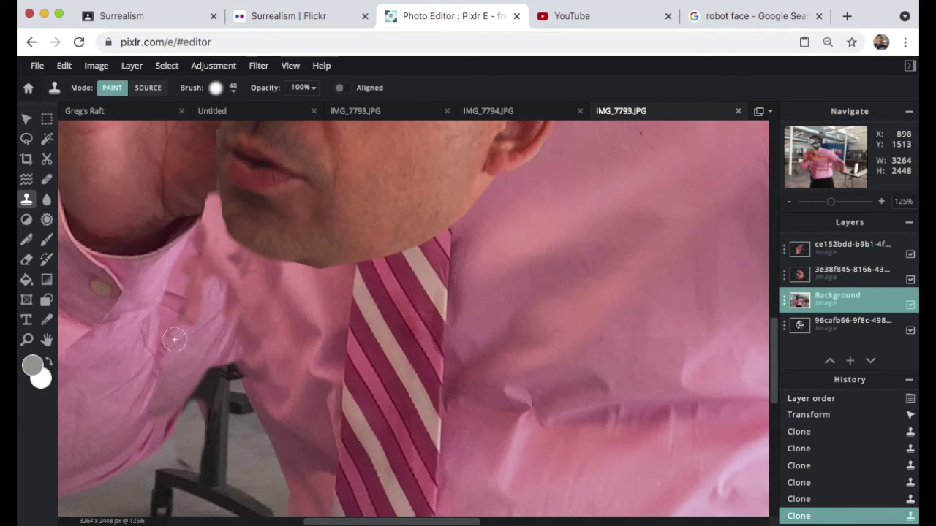
pyautogui.scroll(-10, 186, 347)
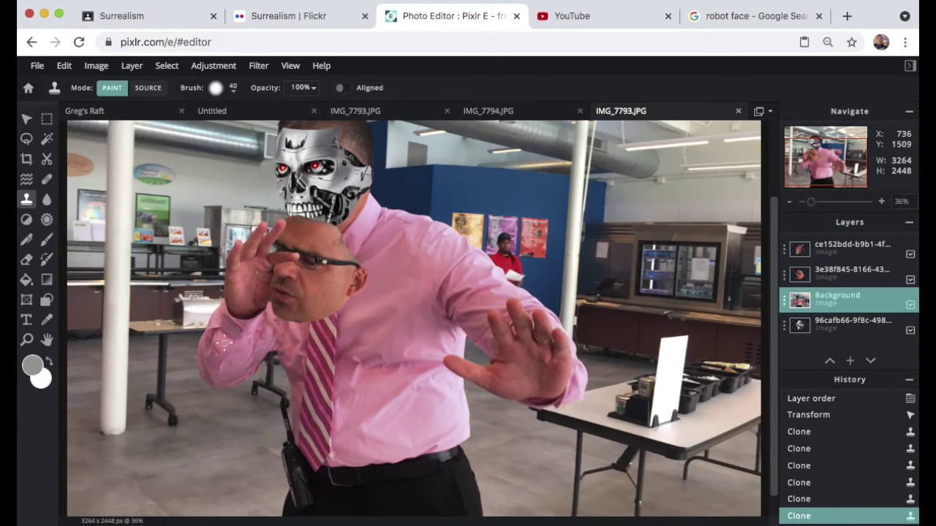
pyautogui.scroll(-3, 225, 341)
pyautogui.scroll(3, 282, 331)
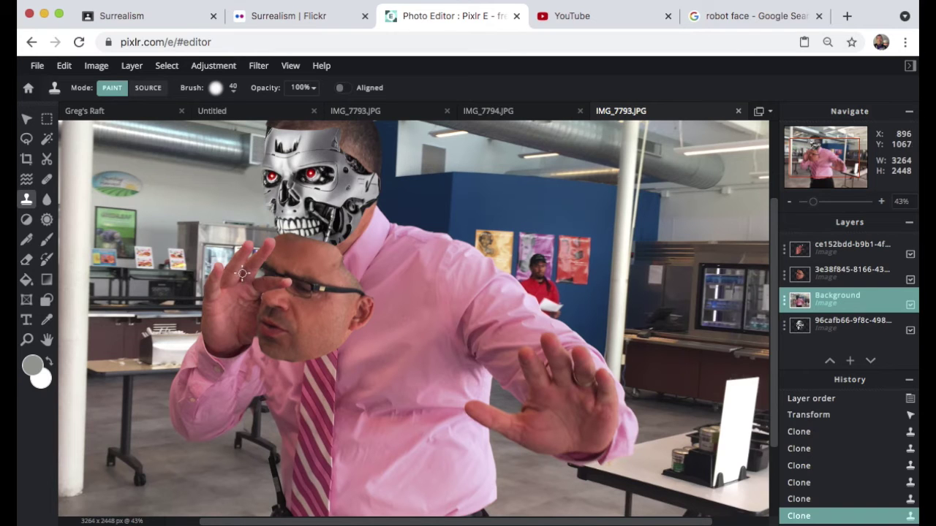
pyautogui.scroll(-3, 243, 272)
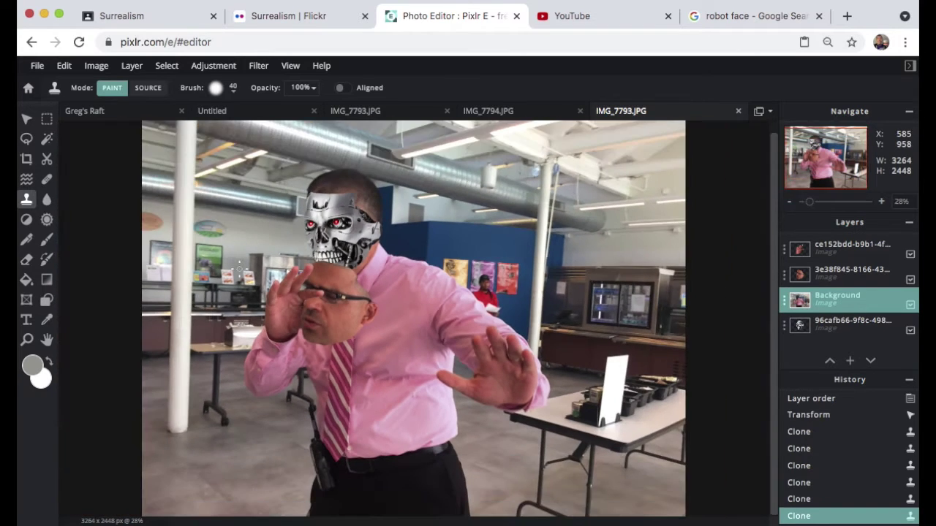
pyautogui.scroll(-2, 241, 274)
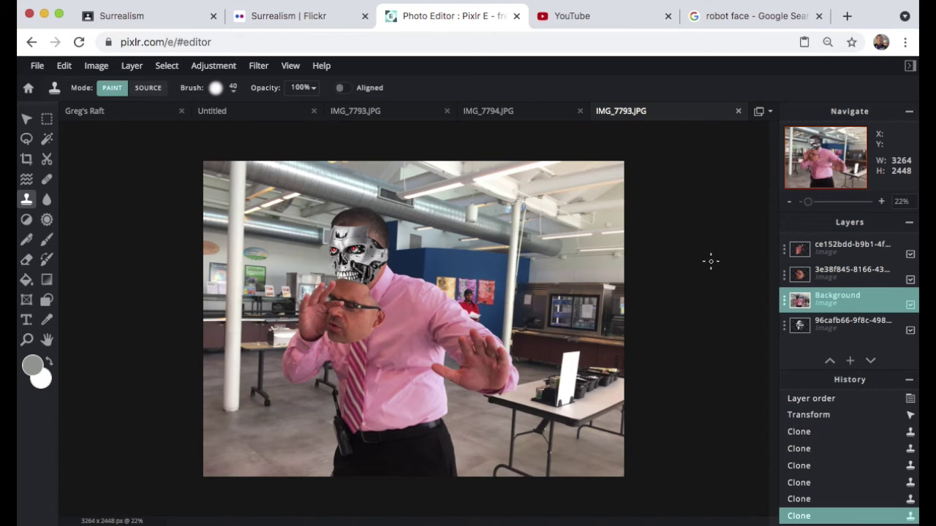
# Switch to the robot face image search and copy the right-facing Terminator head PNG with red eyes
pyautogui.scroll(4, 710, 261)
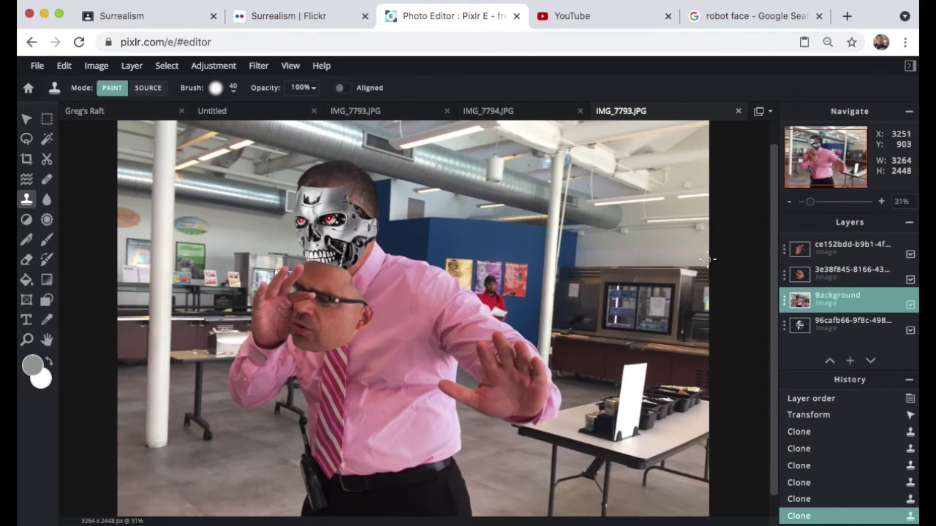
pyautogui.scroll(6, 705, 258)
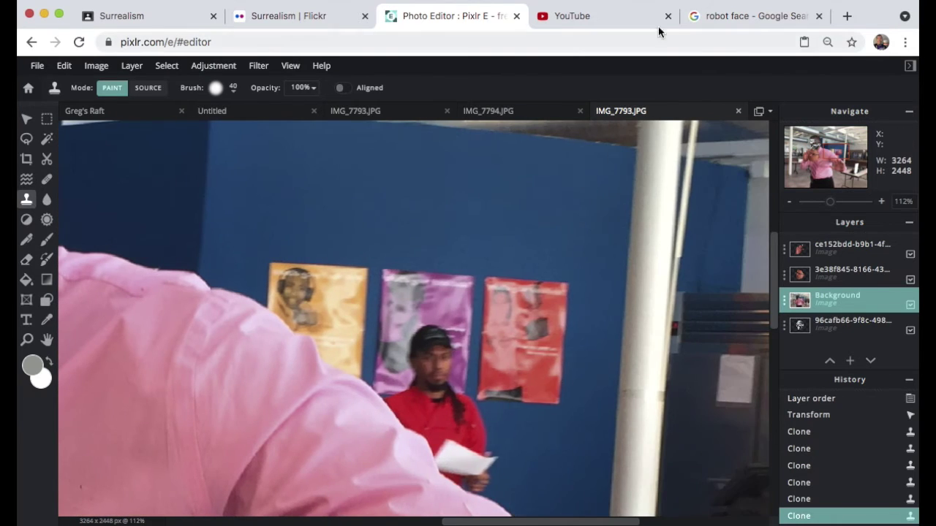
pyautogui.click(731, 15)
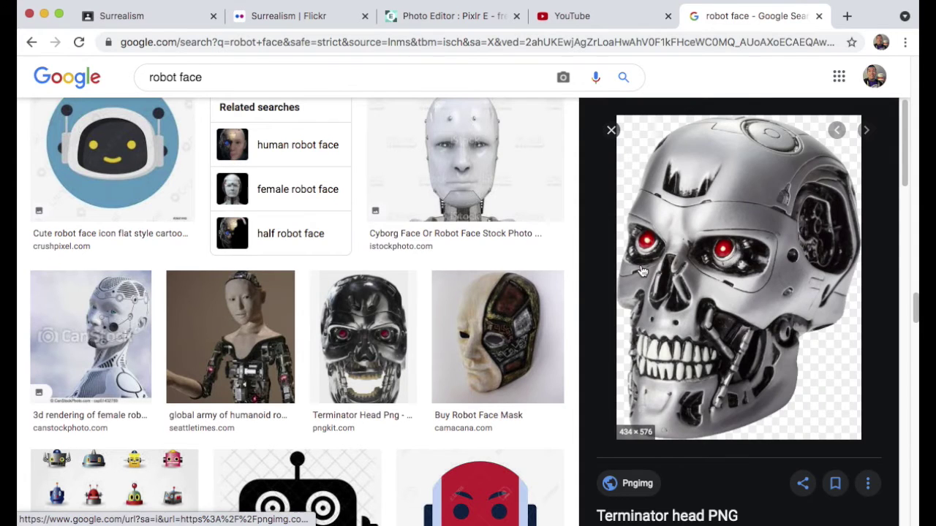
pyautogui.scroll(-5, 761, 255)
pyautogui.click(760, 255)
pyautogui.rightClick(760, 256)
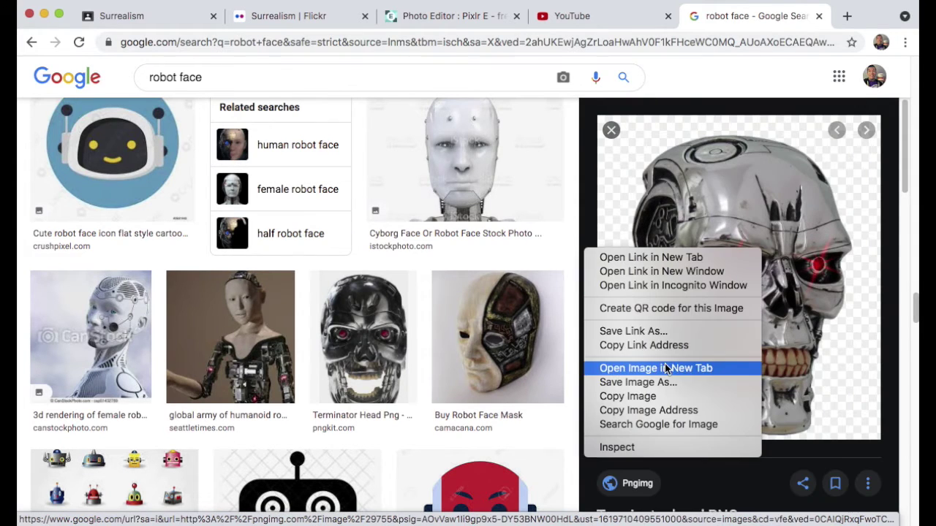
pyautogui.click(636, 396)
# Return to the composite in Pixlr E and paste the copied Terminator head as a layer directly above Background
pyautogui.click(465, 16)
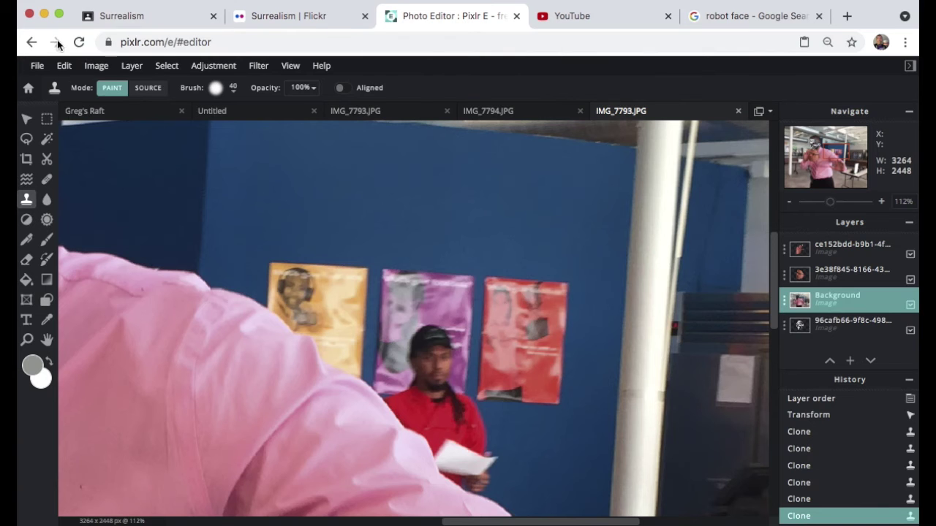
pyautogui.click(64, 65)
pyautogui.click(77, 169)
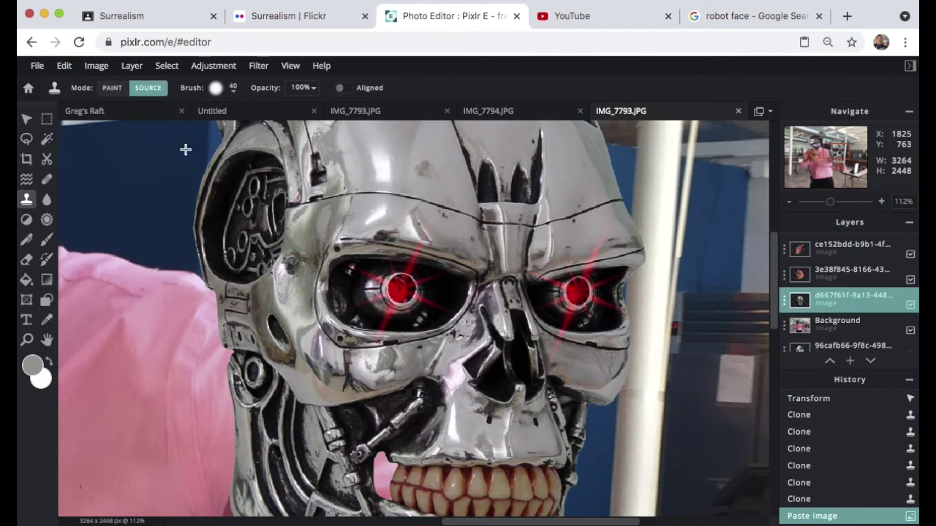
# Shrink the pasted skull to 80 × 92 px and place it over the red-shirted background man's face at X 2016, Y 1001
pyautogui.click(26, 119)
pyautogui.moveTo(435, 212); pyautogui.dragTo(309, 443)
pyautogui.moveTo(580, 215); pyautogui.dragTo(365, 391)
pyautogui.moveTo(115, 491); pyautogui.dragTo(386, 178)
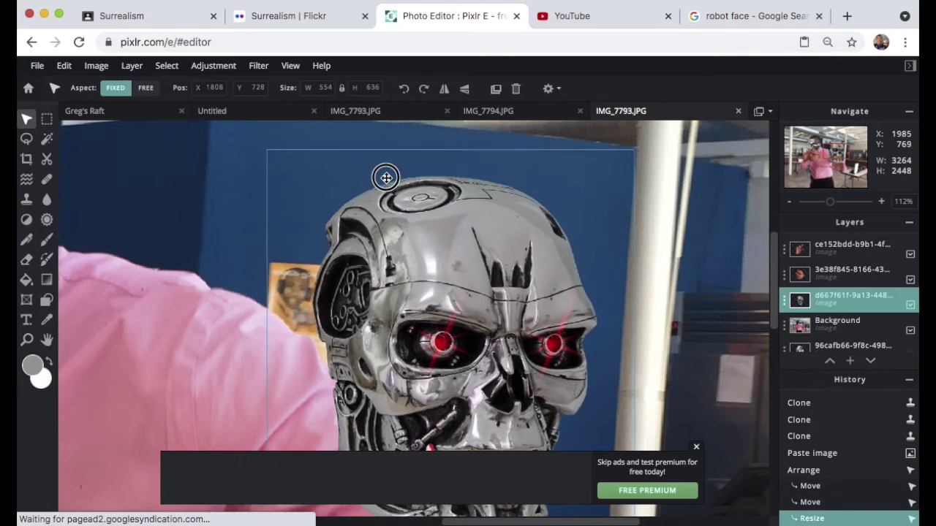
pyautogui.moveTo(633, 149); pyautogui.dragTo(478, 329)
pyautogui.click(696, 447)
pyautogui.moveTo(437, 371); pyautogui.dragTo(542, 244)
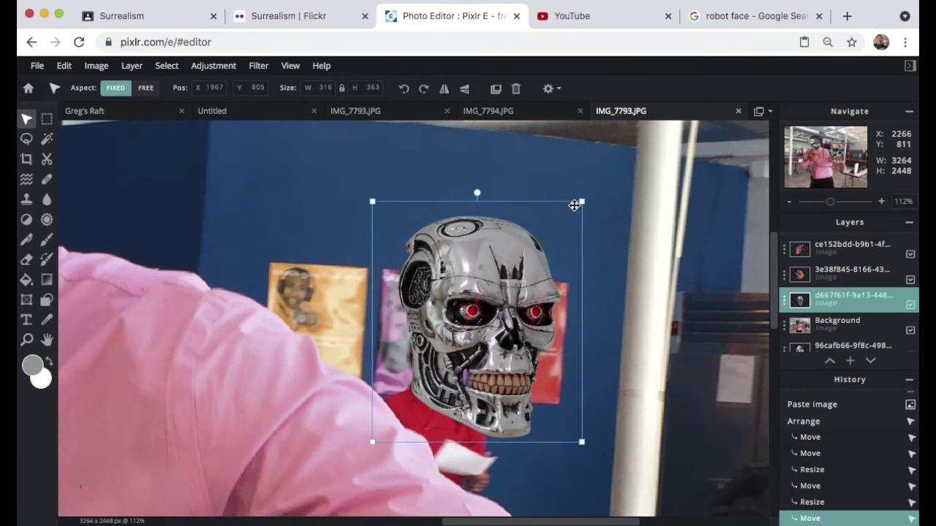
pyautogui.moveTo(574, 205); pyautogui.dragTo(457, 335)
pyautogui.moveTo(432, 354); pyautogui.dragTo(436, 350)
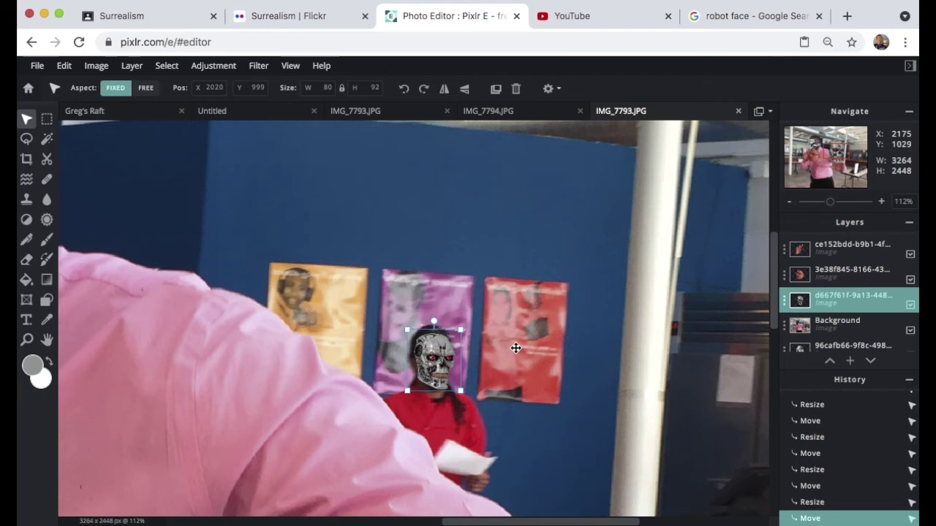
pyautogui.scroll(5, 515, 348)
pyautogui.moveTo(353, 362); pyautogui.dragTo(351, 364)
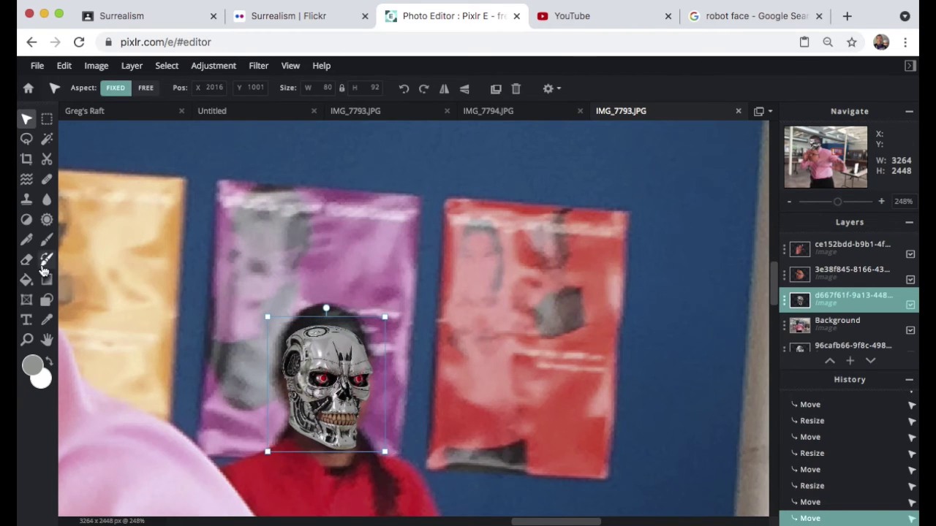
# Erase the top of the small skull with the 35 px soft Eraser to uncover the background man's cap
pyautogui.click(26, 260)
pyautogui.moveTo(289, 334); pyautogui.dragTo(377, 329)
pyautogui.moveTo(428, 313); pyautogui.dragTo(382, 290)
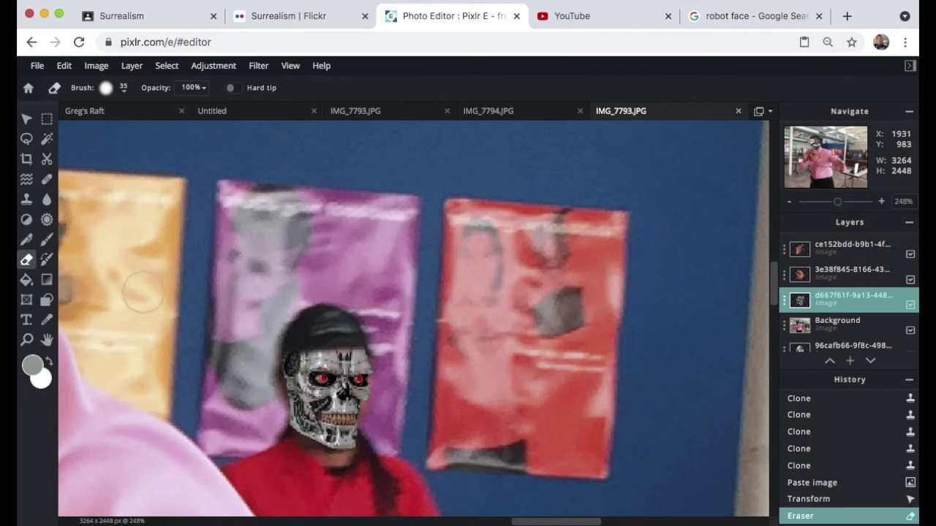
# Free-distort the small skull to fit the face, with corners at 2019 × 1018, 2090 × 1017, 2023 × 1092 and 2088 × 1092, and apply it
pyautogui.click(65, 65)
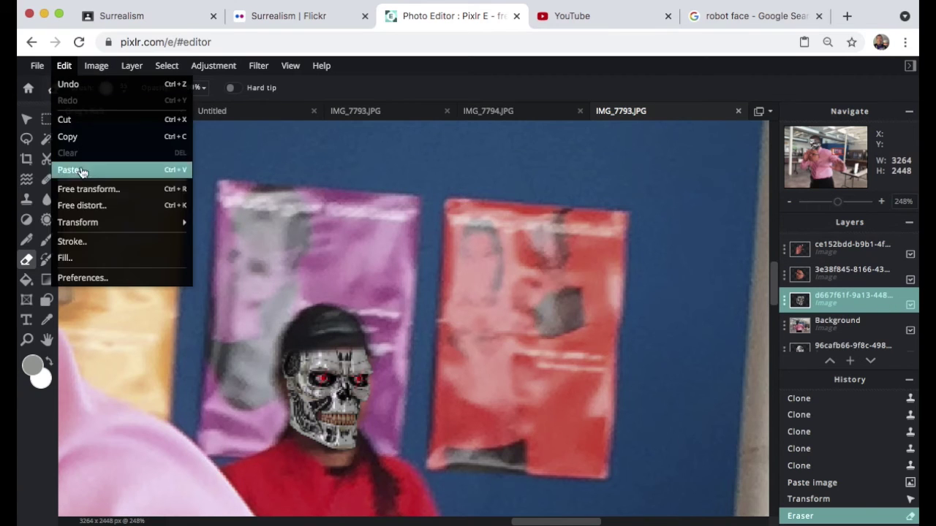
pyautogui.click(80, 205)
pyautogui.moveTo(281, 342); pyautogui.dragTo(271, 341)
pyautogui.moveTo(281, 450); pyautogui.dragTo(278, 450)
pyautogui.moveTo(373, 343)
pyautogui.mouseDown()
pyautogui.moveTo(384, 339)
pyautogui.moveTo(375, 341)
pyautogui.mouseUp()
pyautogui.click(465, 338)
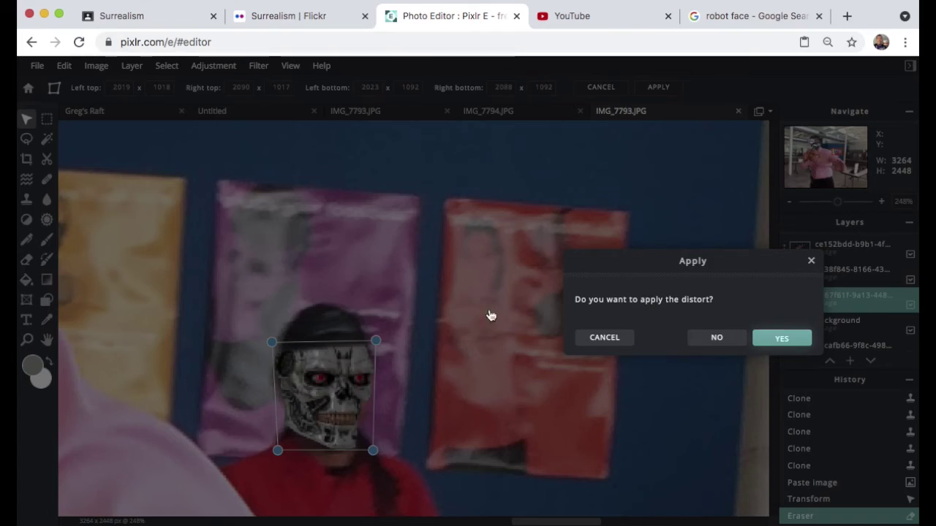
pyautogui.press('Return')
pyautogui.scroll(-5, 334, 265)
pyautogui.click(215, 188)
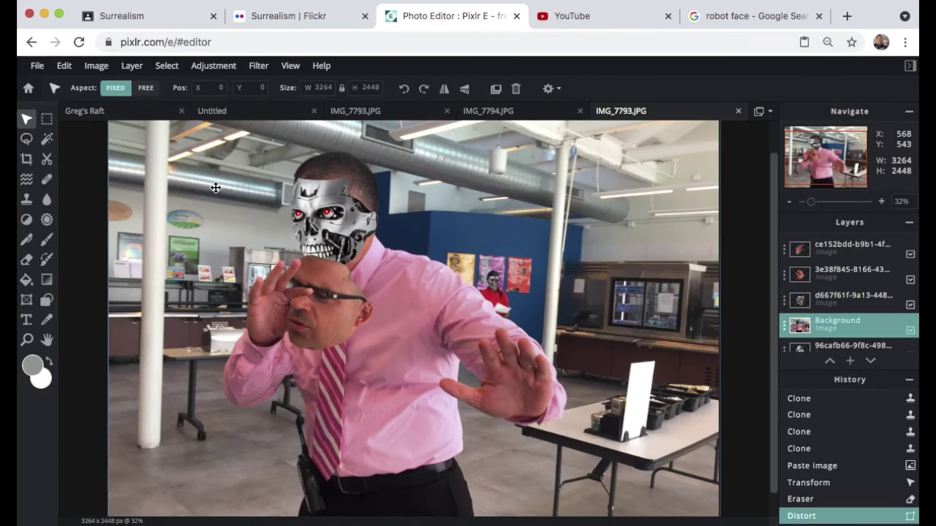